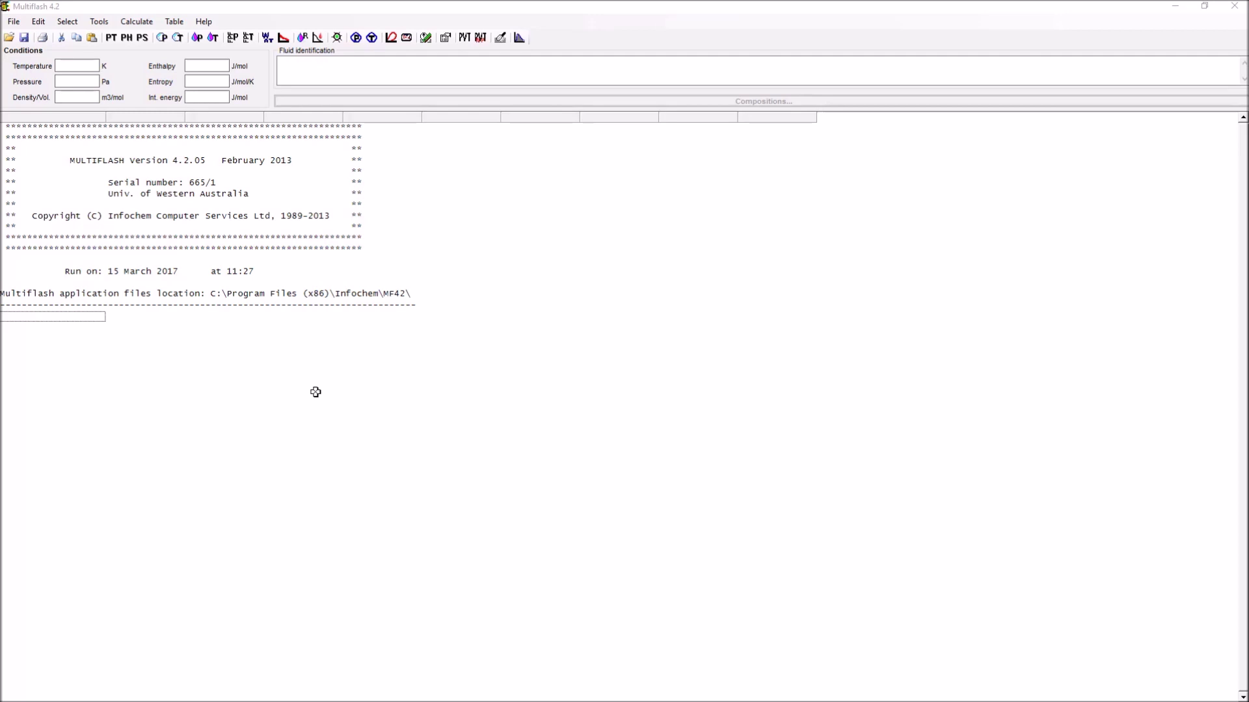
# Open BLACKOIL.MFL and review its 130 degC, 1 atm conditions and component data.
pyautogui.click(10, 38)
pyautogui.click(10, 38)
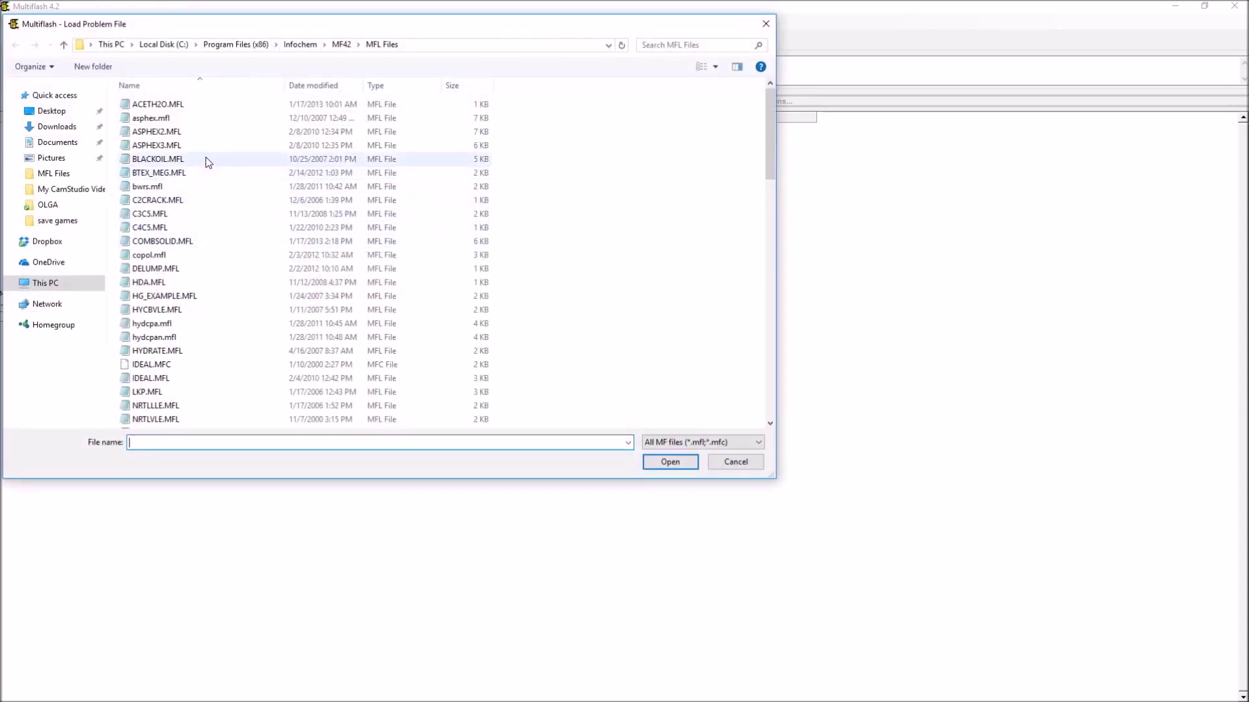
pyautogui.click(209, 159)
pyautogui.click(670, 463)
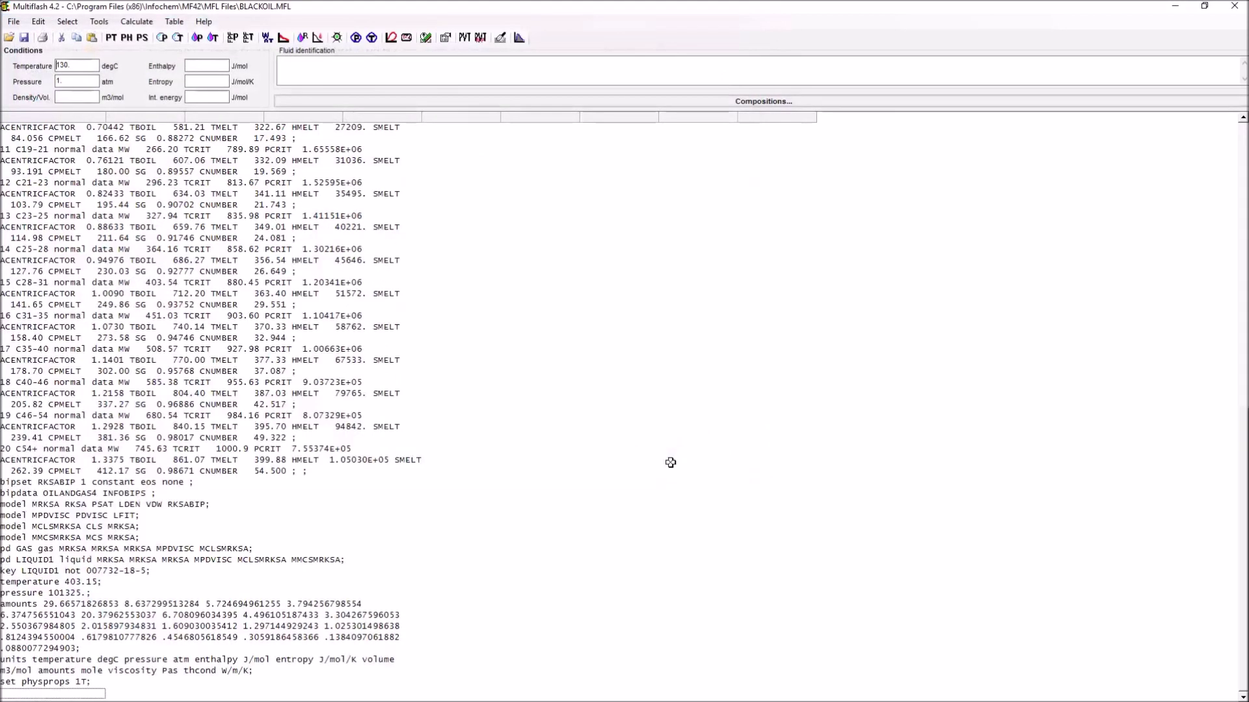
pyautogui.scroll(10, 338, 403)
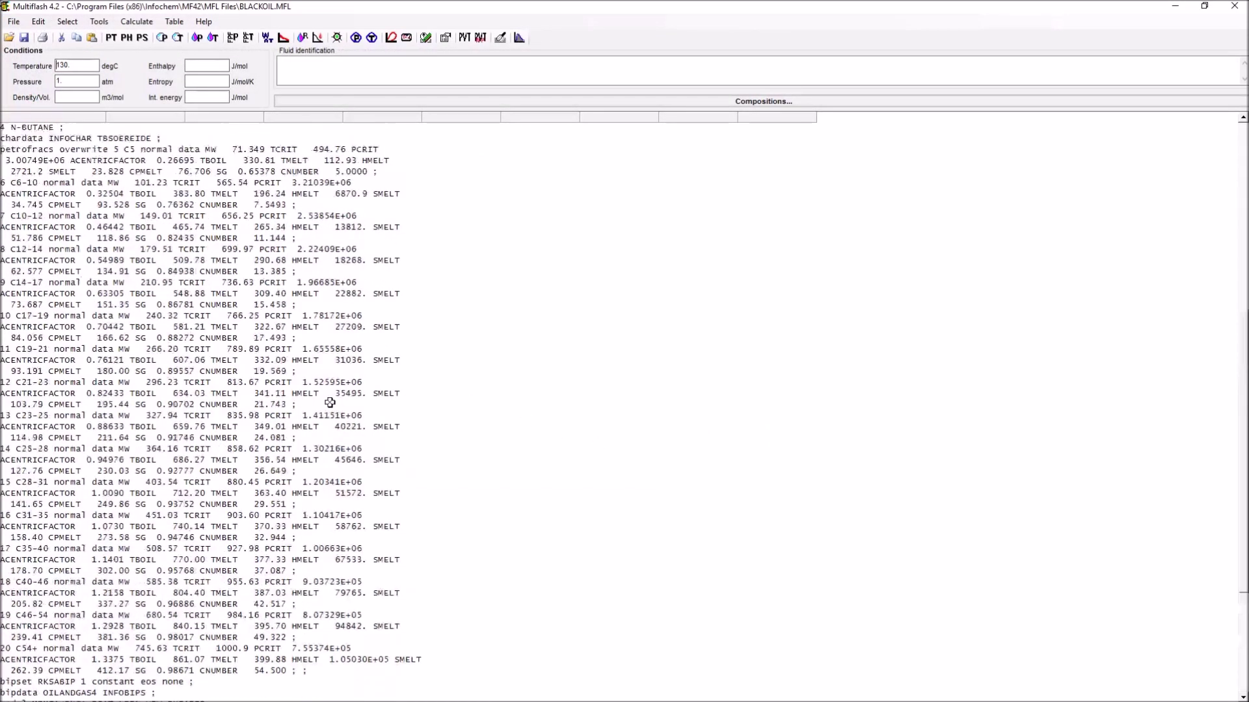
pyautogui.scroll(-4, 319, 398)
pyautogui.scroll(-6, 313, 395)
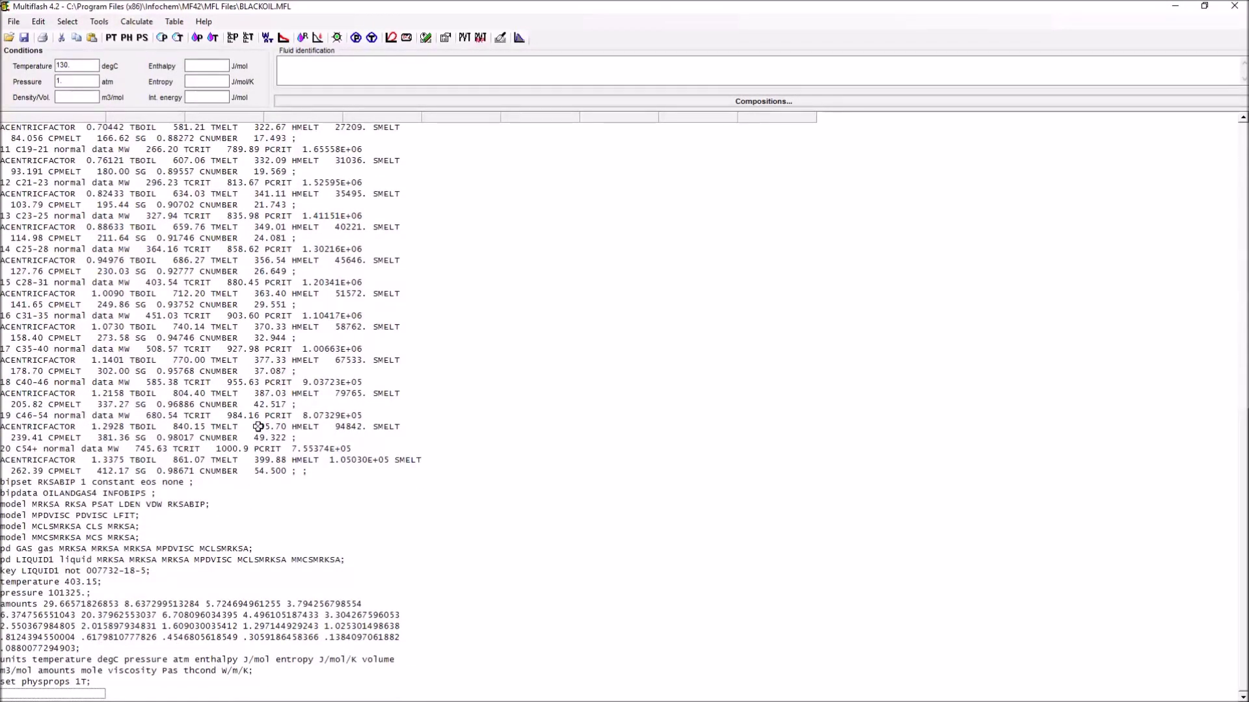
pyautogui.click(68, 22)
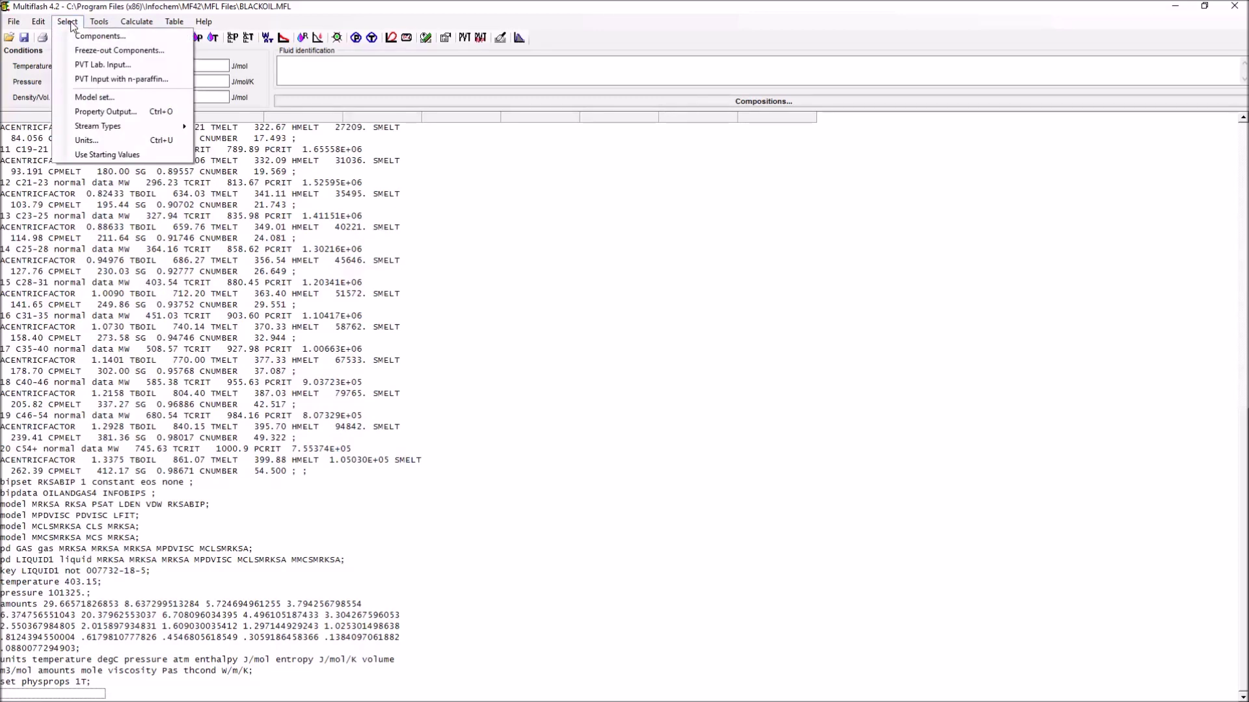
# Open component selection and browse the BLACKOIL components from METHANE through C54+.
pyautogui.click(99, 37)
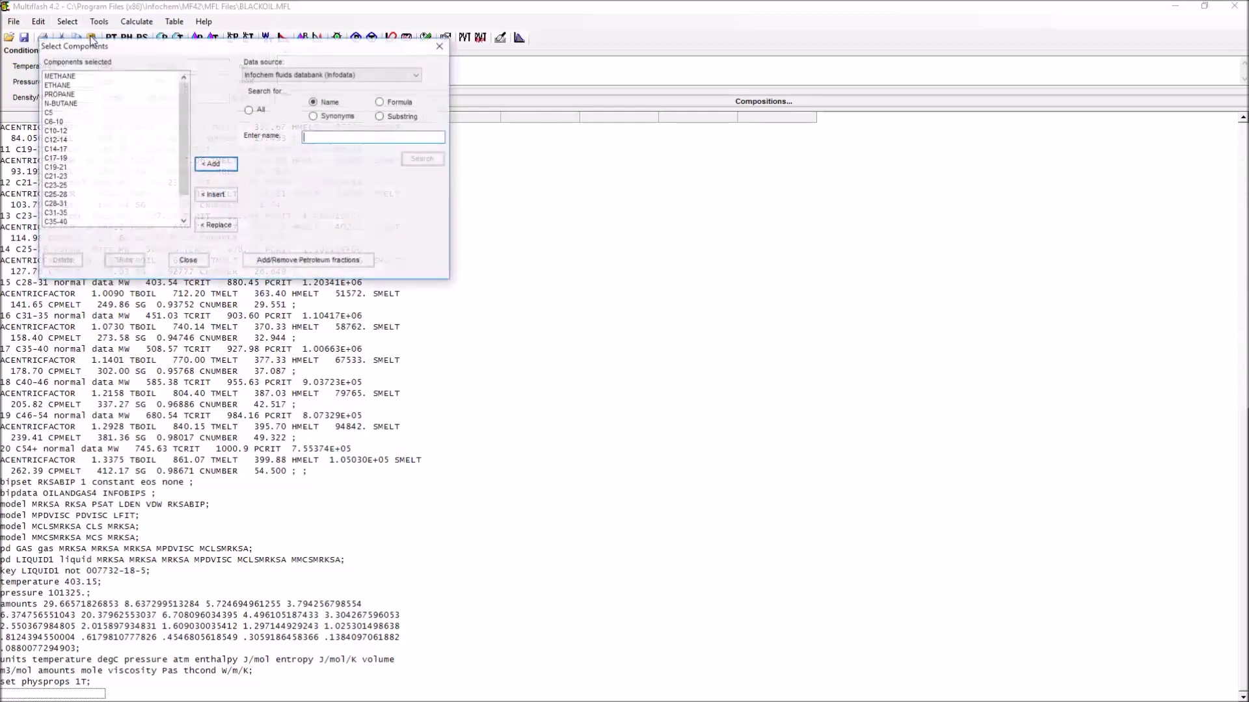
pyautogui.click(119, 104)
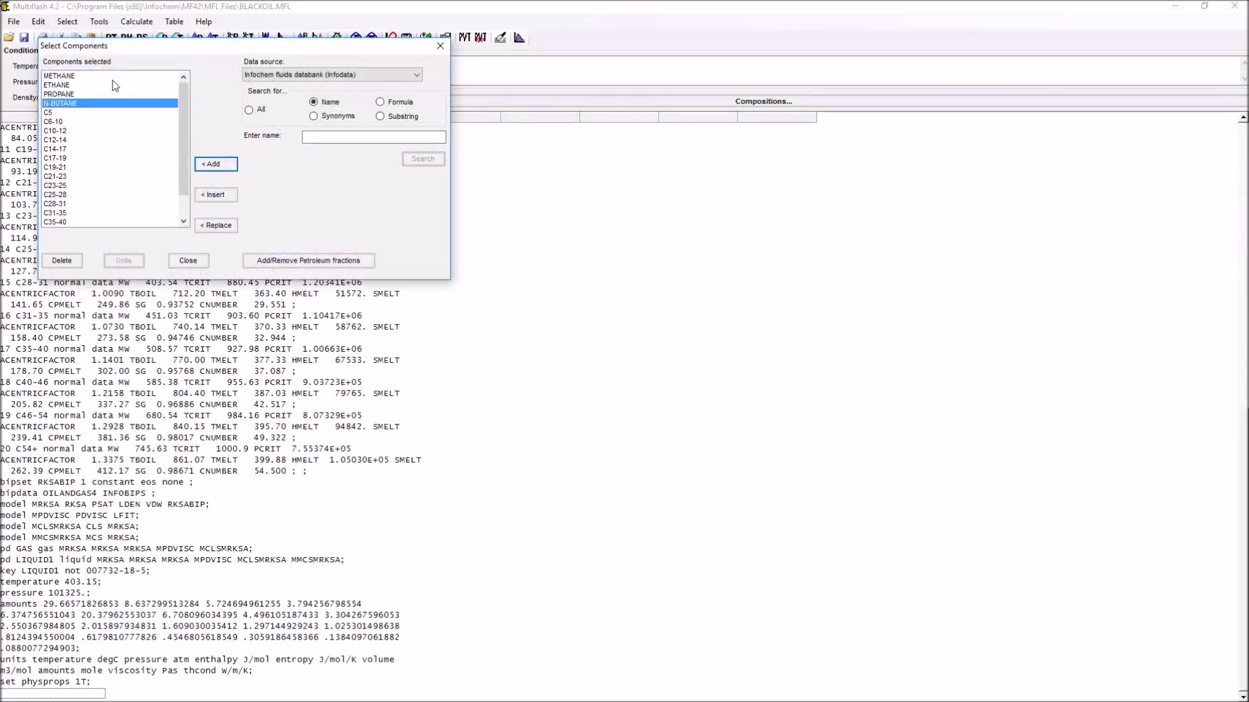
pyautogui.click(113, 78)
pyautogui.keyDown('shift'); pyautogui.click(121, 104); pyautogui.keyUp('shift')
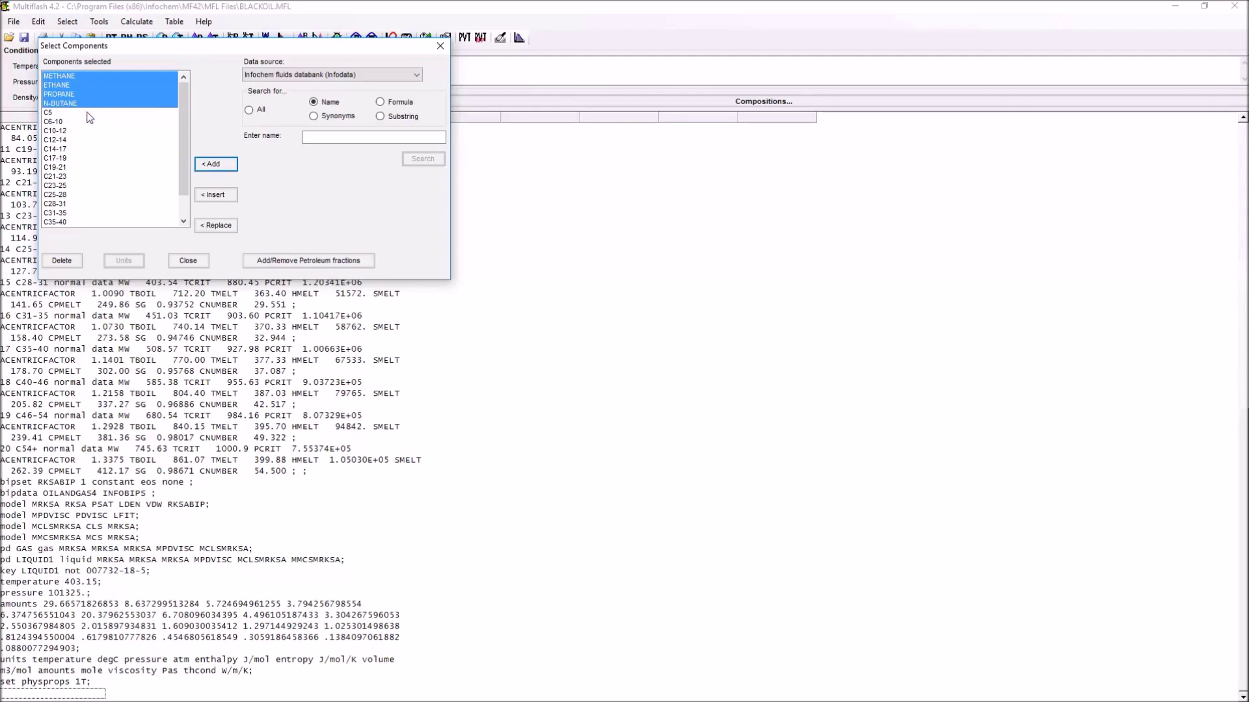
pyautogui.click(120, 149)
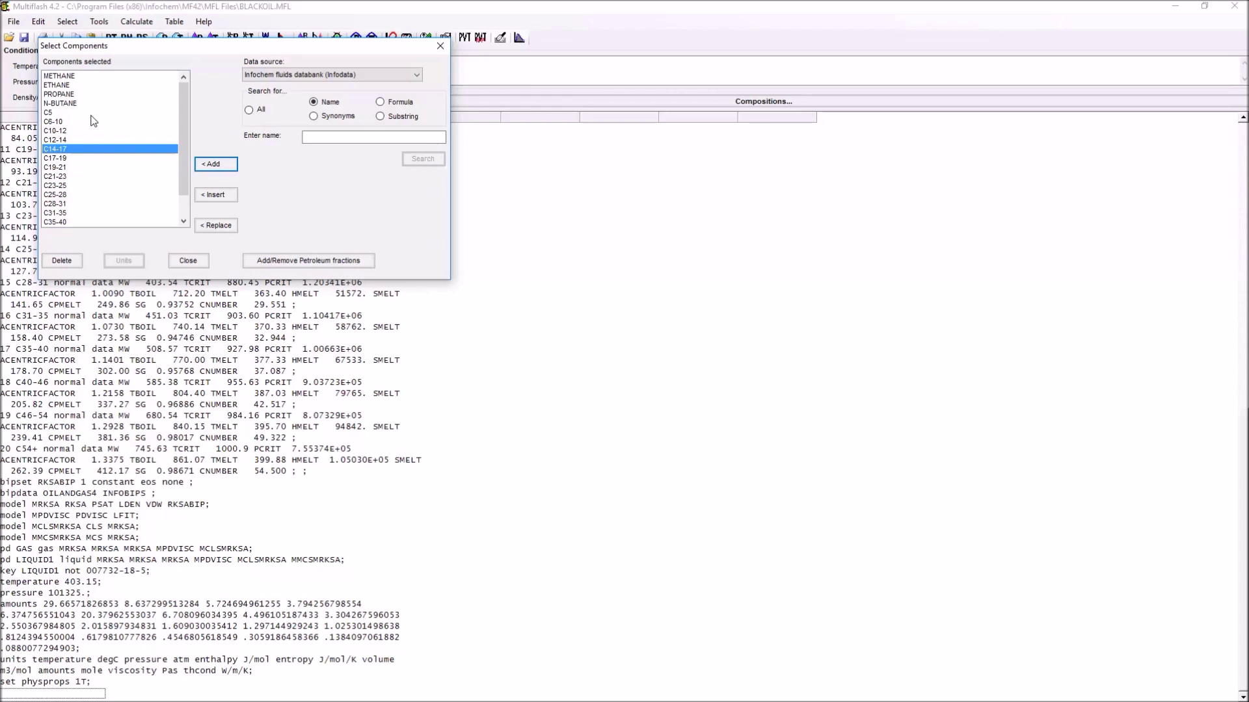
pyautogui.moveTo(91, 113); pyautogui.dragTo(120, 249)
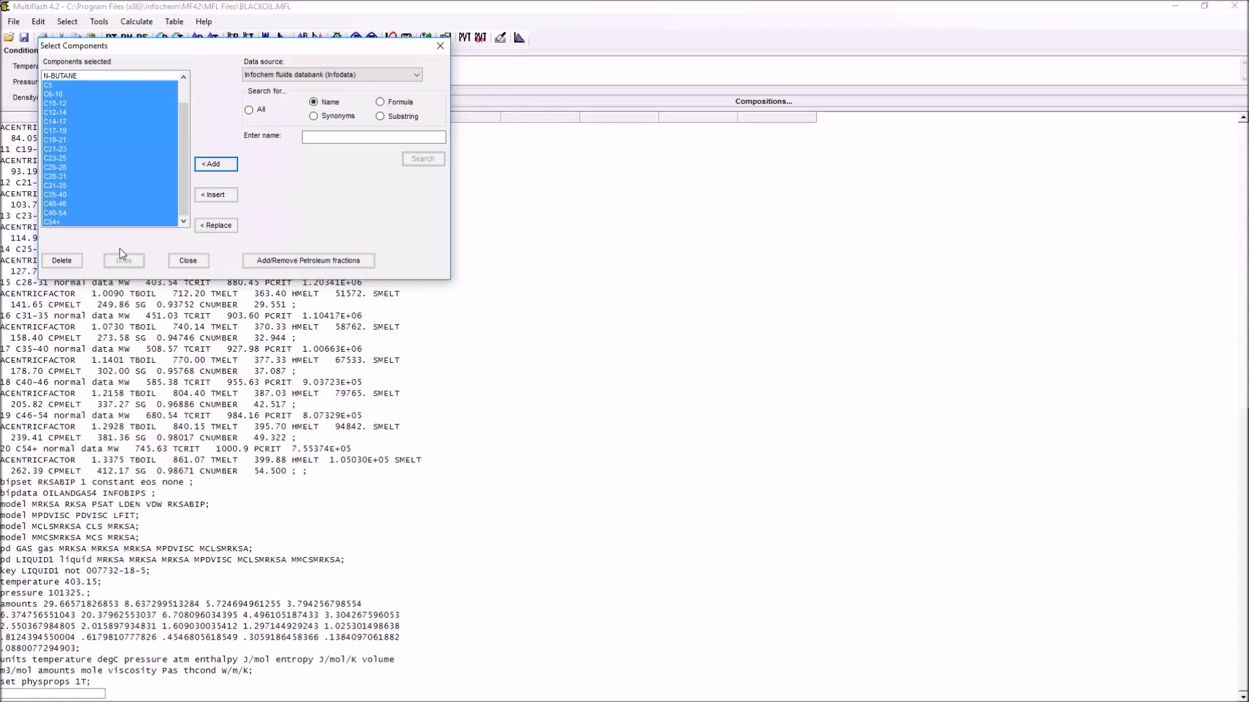
pyautogui.click(132, 161)
pyautogui.click(127, 186)
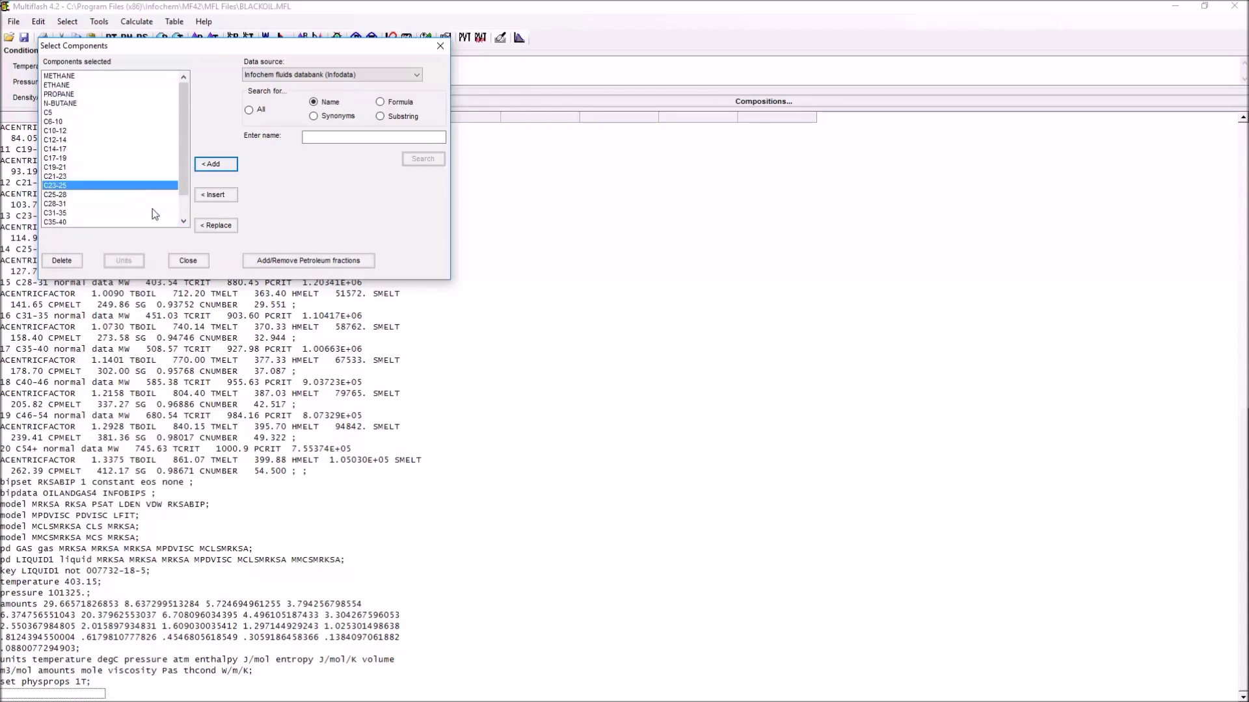
pyautogui.moveTo(76, 104); pyautogui.dragTo(84, 76)
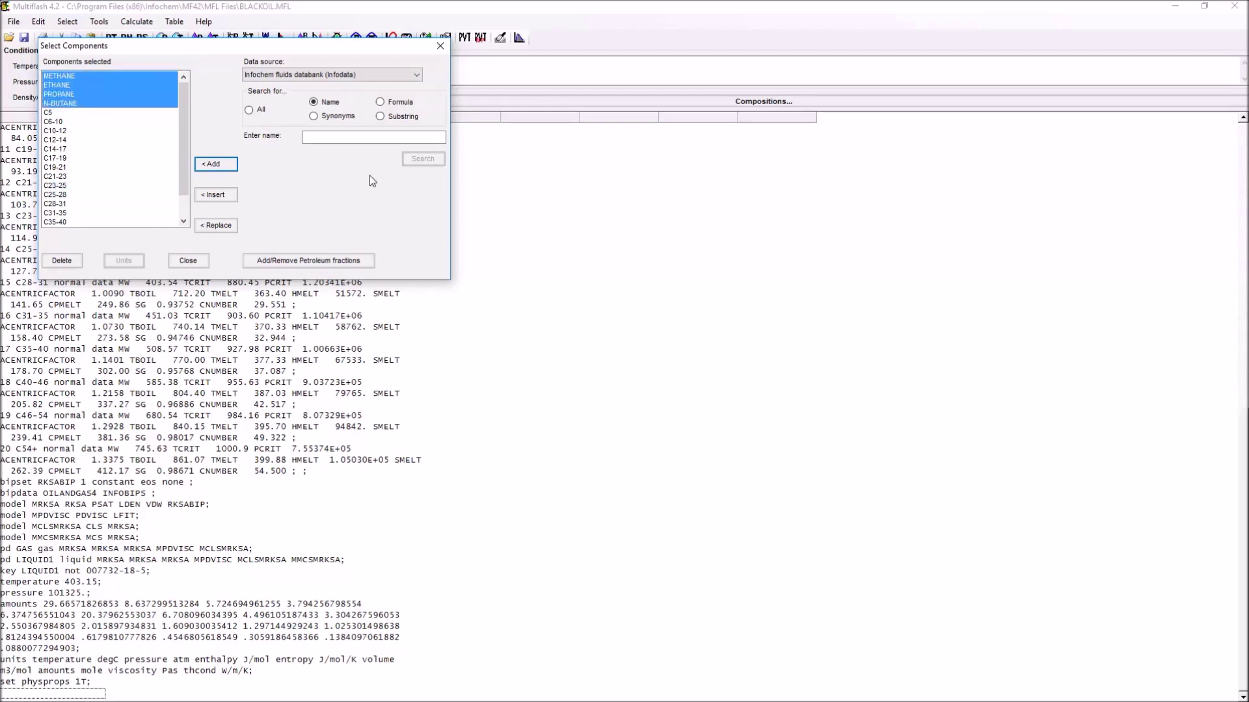
# Add WATER to the fluid by name and review the selected components list.
pyautogui.click(345, 138)
pyautogui.write('water')
pyautogui.click(225, 170)
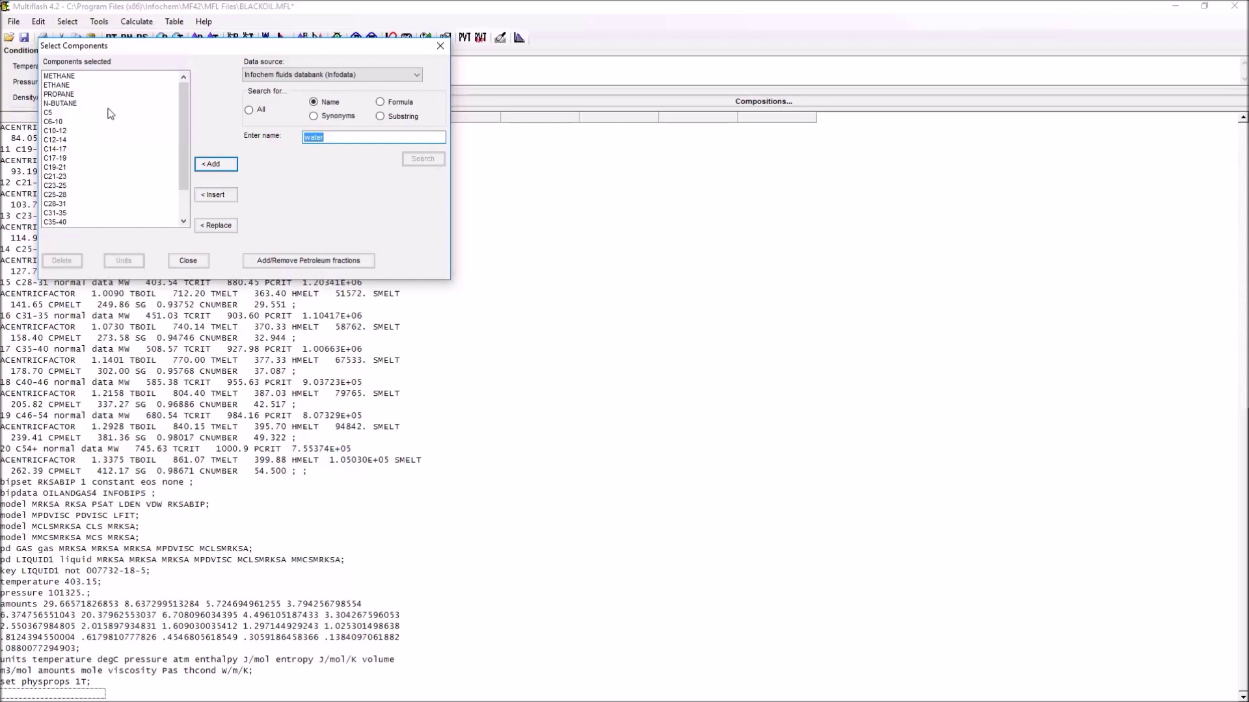
pyautogui.click(133, 168)
pyautogui.scroll(-2, 133, 168)
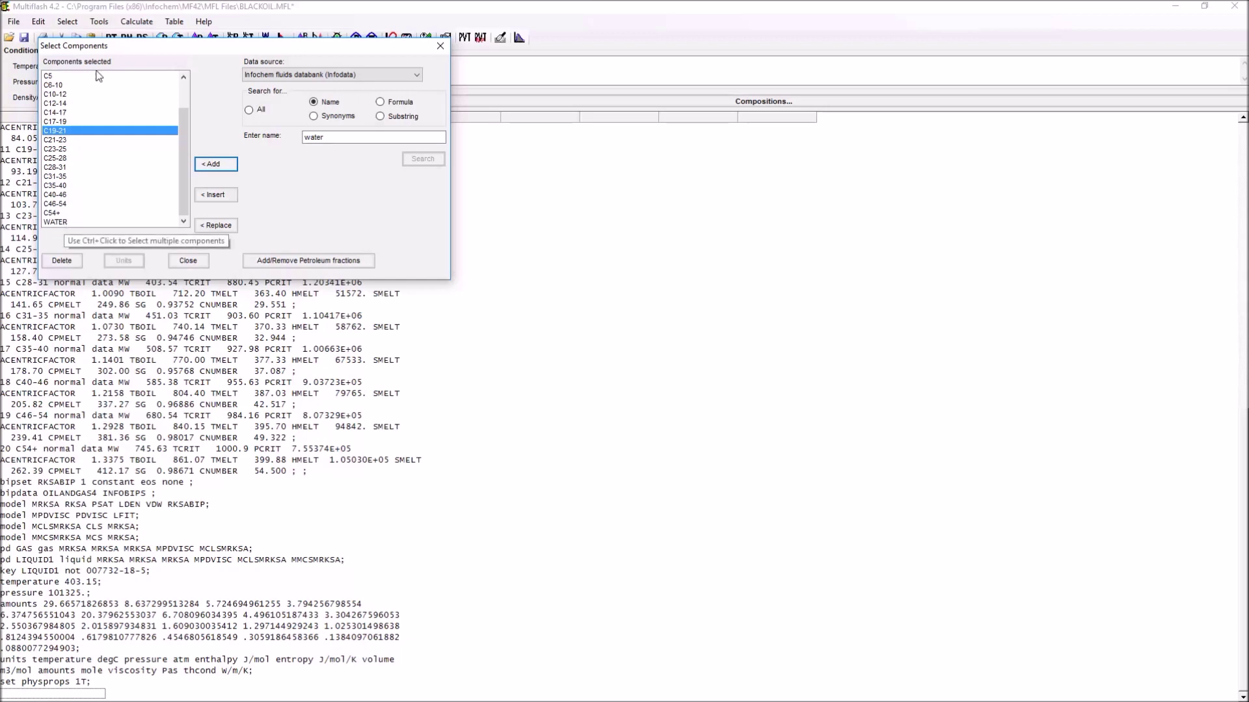
pyautogui.moveTo(69, 213); pyautogui.dragTo(99, 82)
pyautogui.click(108, 124)
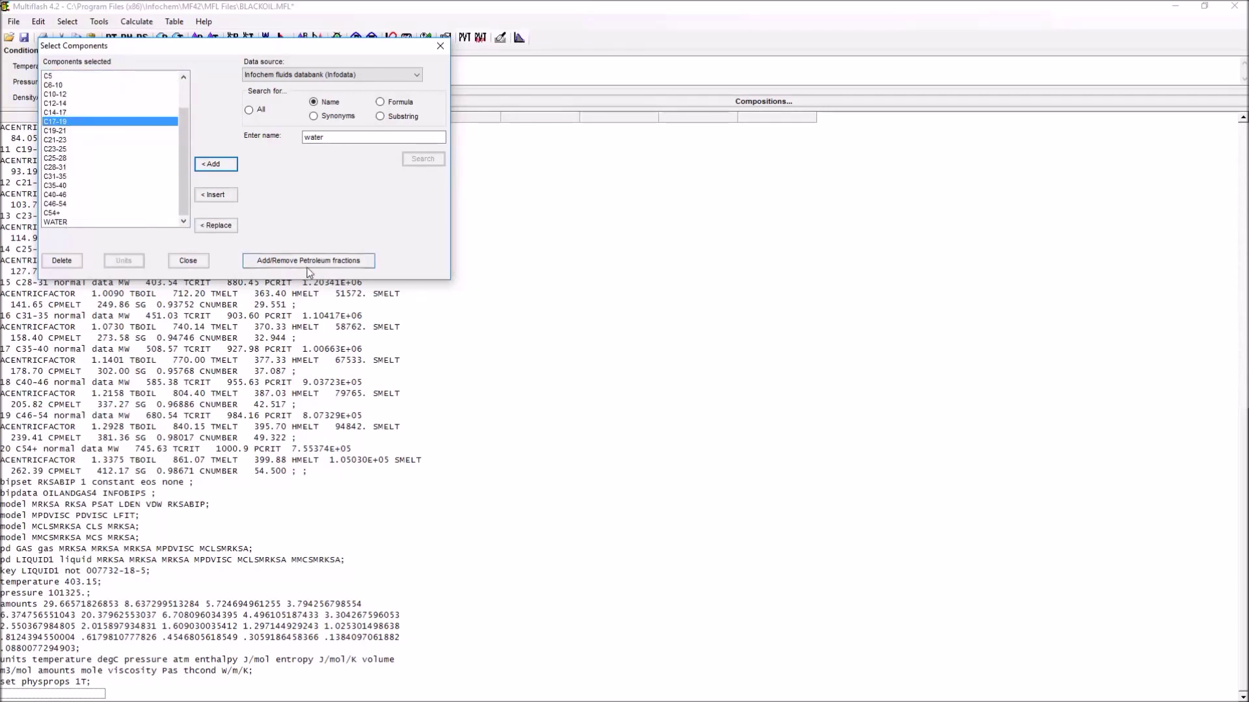
pyautogui.click(284, 262)
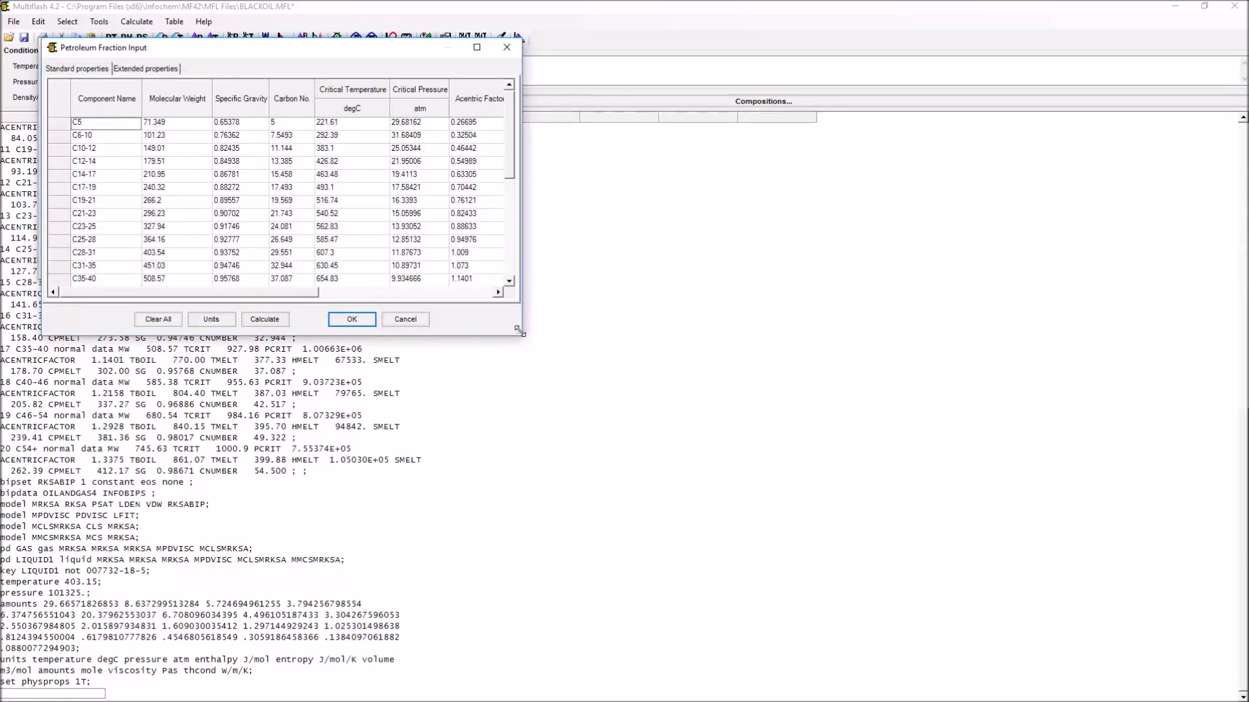
pyautogui.moveTo(518, 333); pyautogui.dragTo(1104, 519)
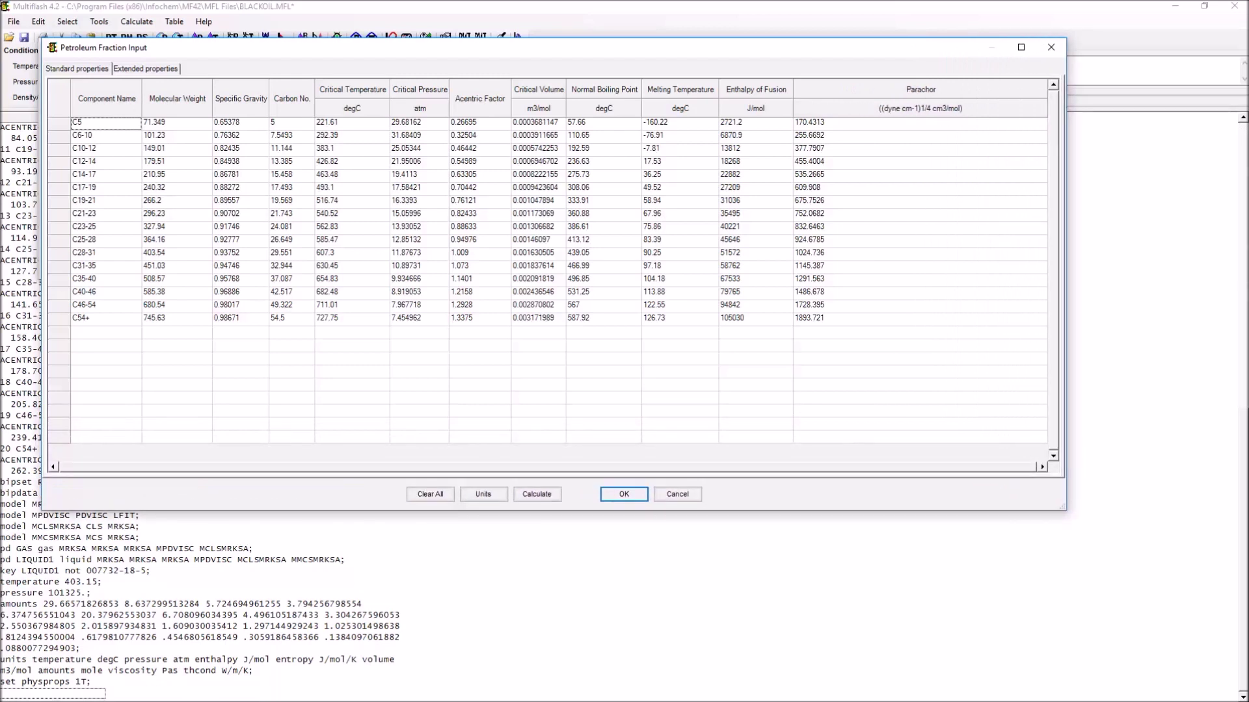
pyautogui.click(103, 135)
pyautogui.click(182, 138)
pyautogui.click(228, 137)
pyautogui.click(292, 139)
pyautogui.click(354, 137)
pyautogui.click(417, 135)
pyautogui.click(453, 132)
pyautogui.click(539, 136)
pyautogui.click(599, 133)
pyautogui.moveTo(176, 138); pyautogui.dragTo(810, 133)
pyautogui.click(494, 348)
pyautogui.click(622, 494)
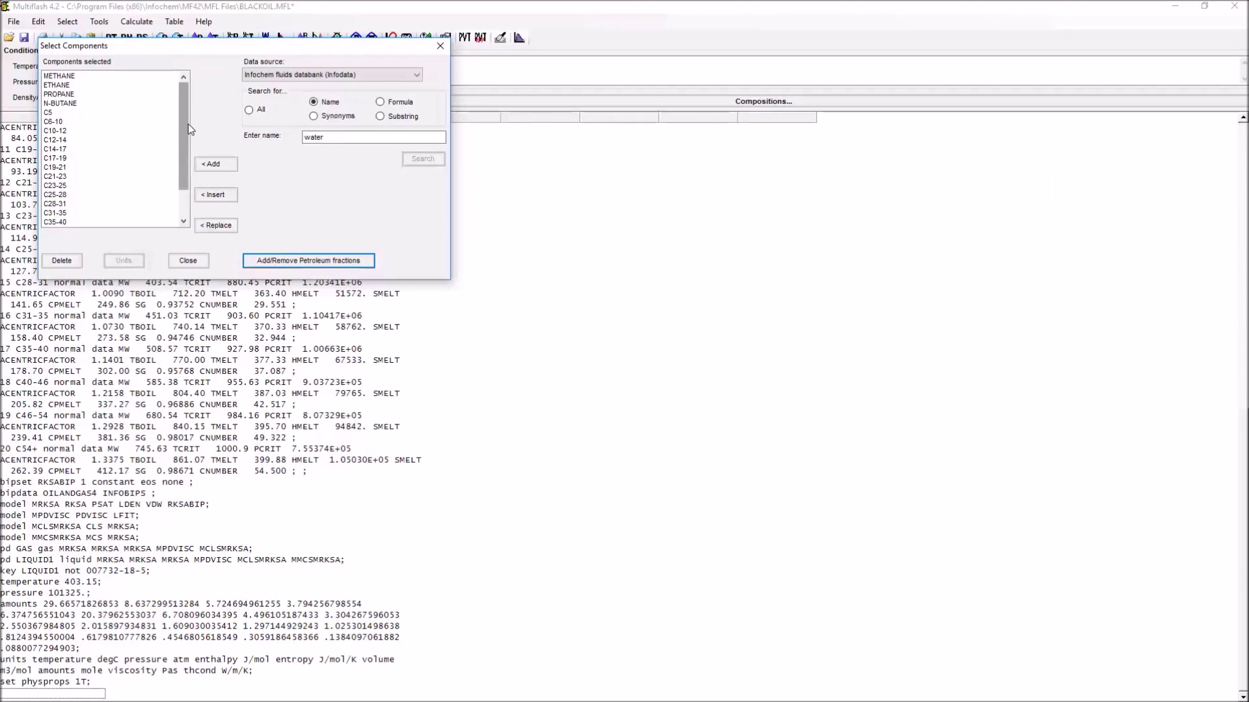
# Scroll through the selected components and close the component selection.
pyautogui.scroll(-2, 189, 128)
pyautogui.scroll(2, 191, 123)
pyautogui.click(440, 47)
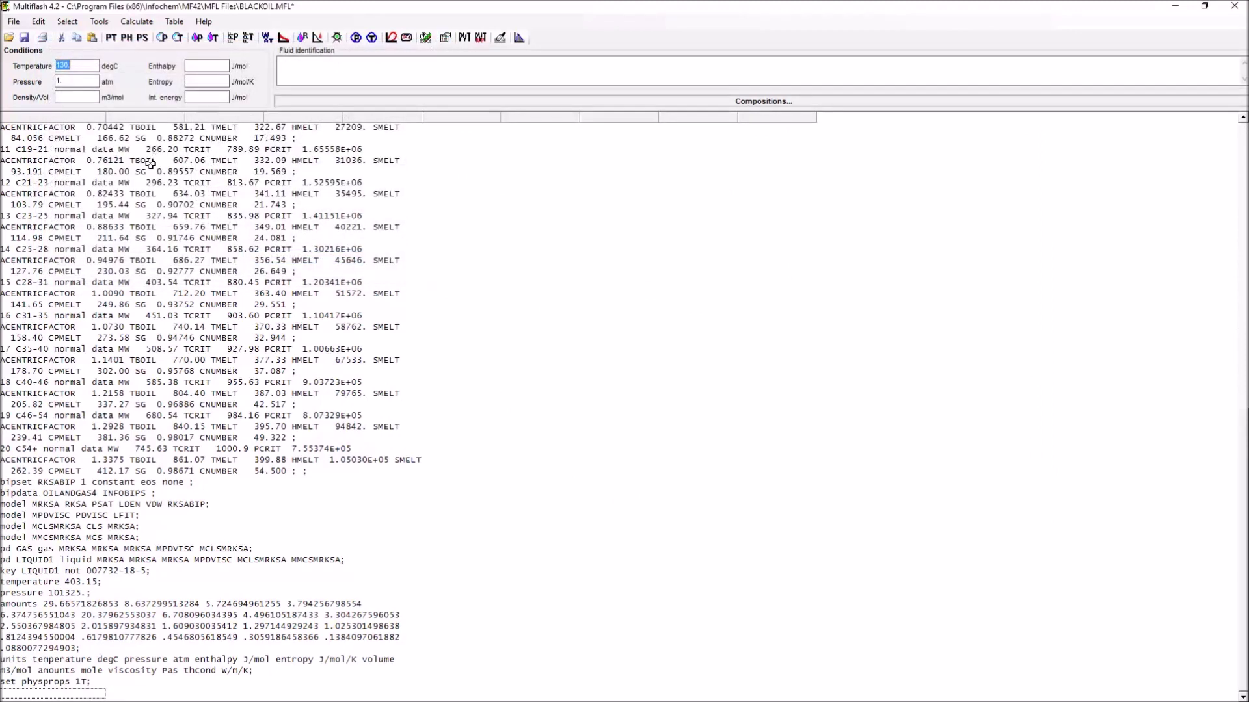
# Open the model set options, check the Hydrates and Waxes tabs, then return to Cubic EoS Models.
pyautogui.click(68, 21)
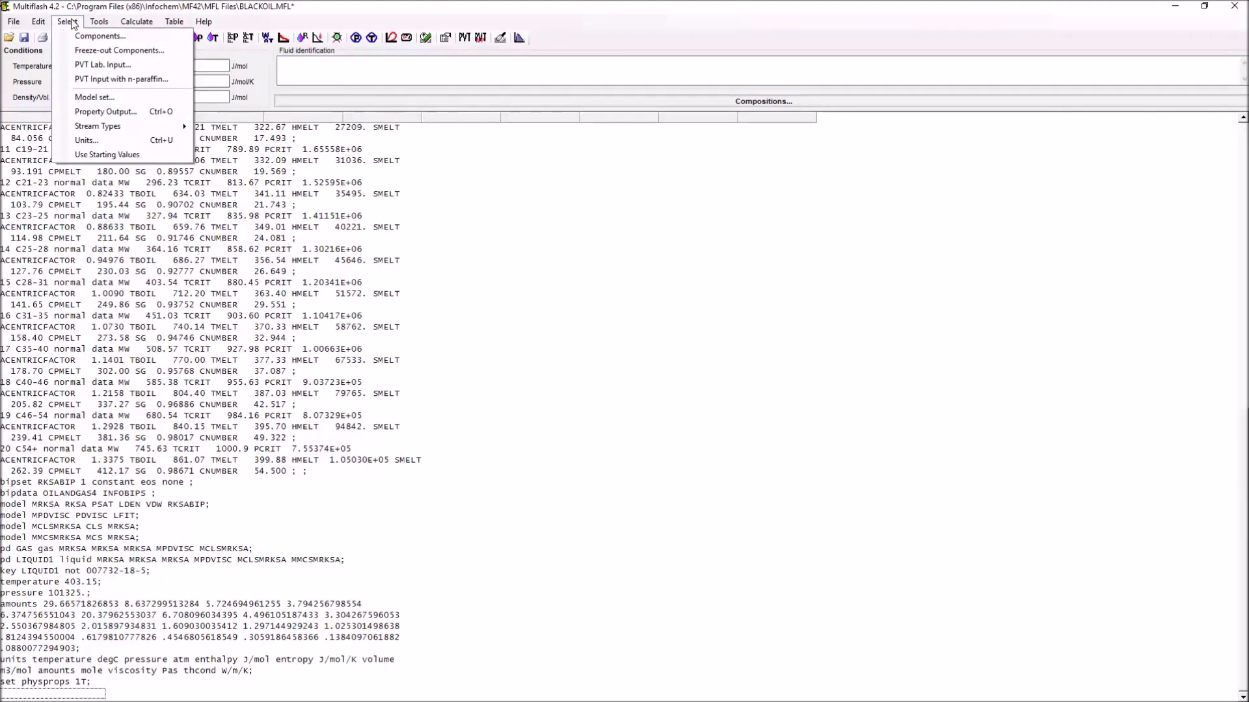
pyautogui.click(103, 96)
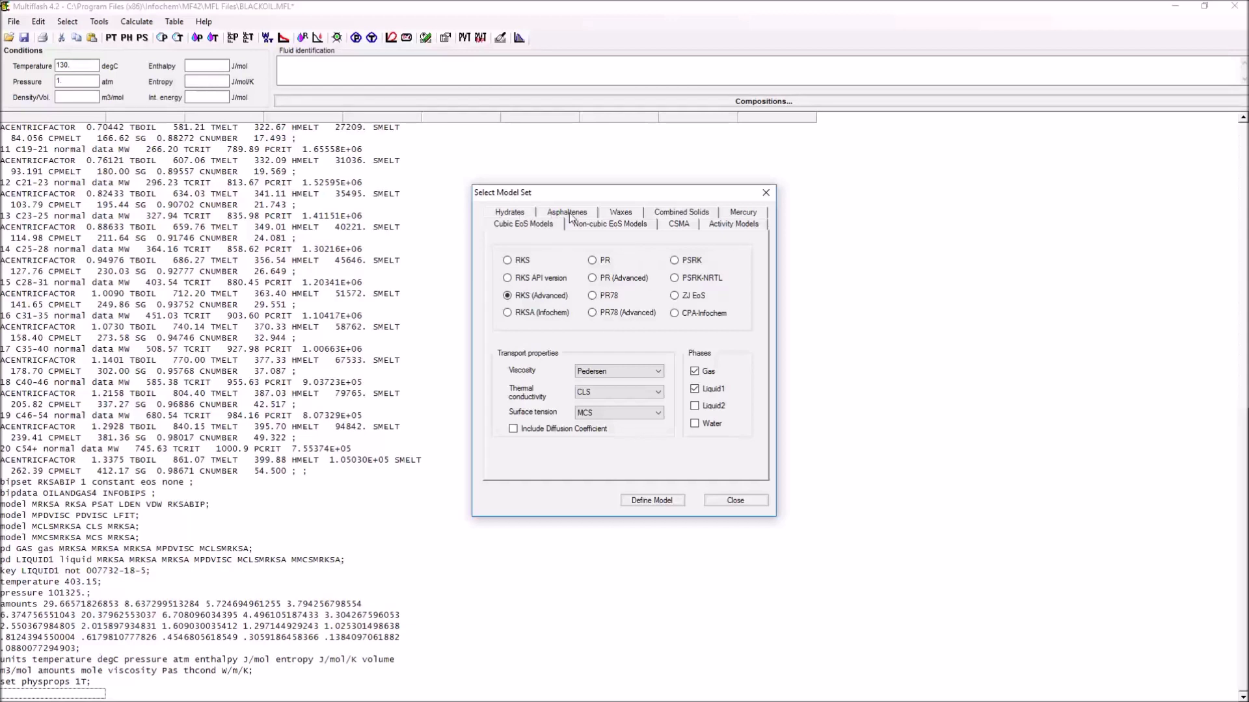
pyautogui.click(508, 215)
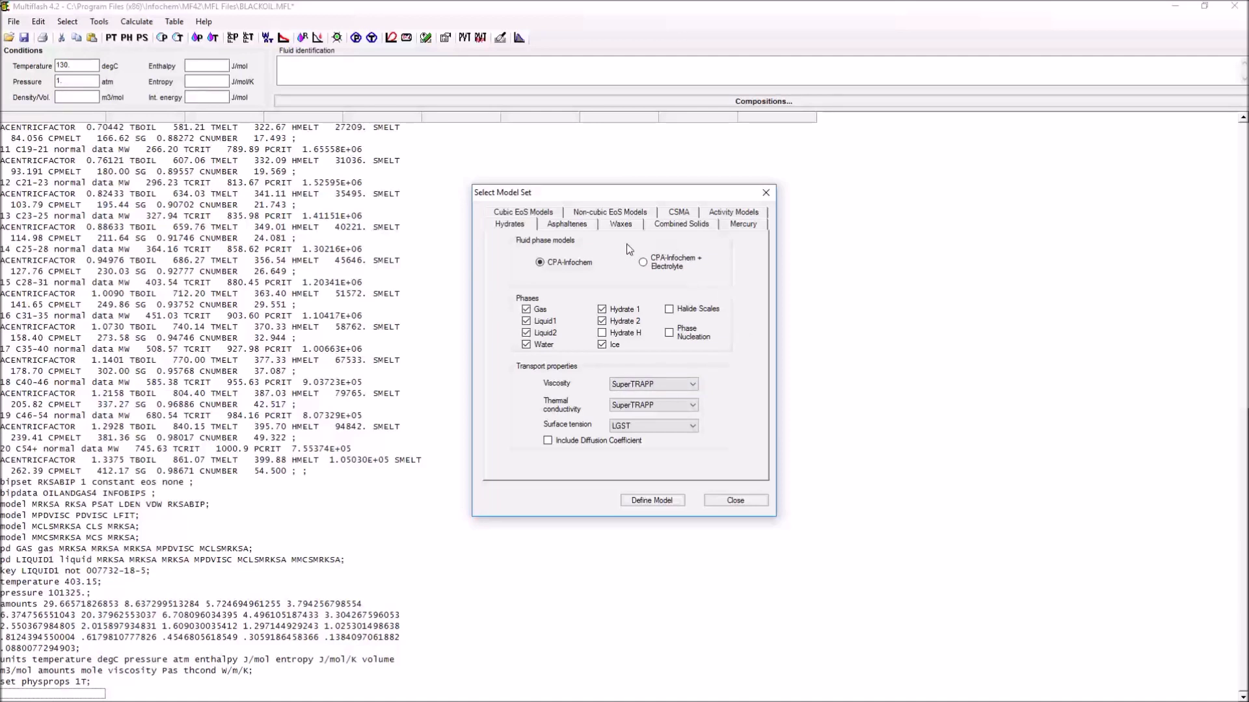
pyautogui.click(631, 223)
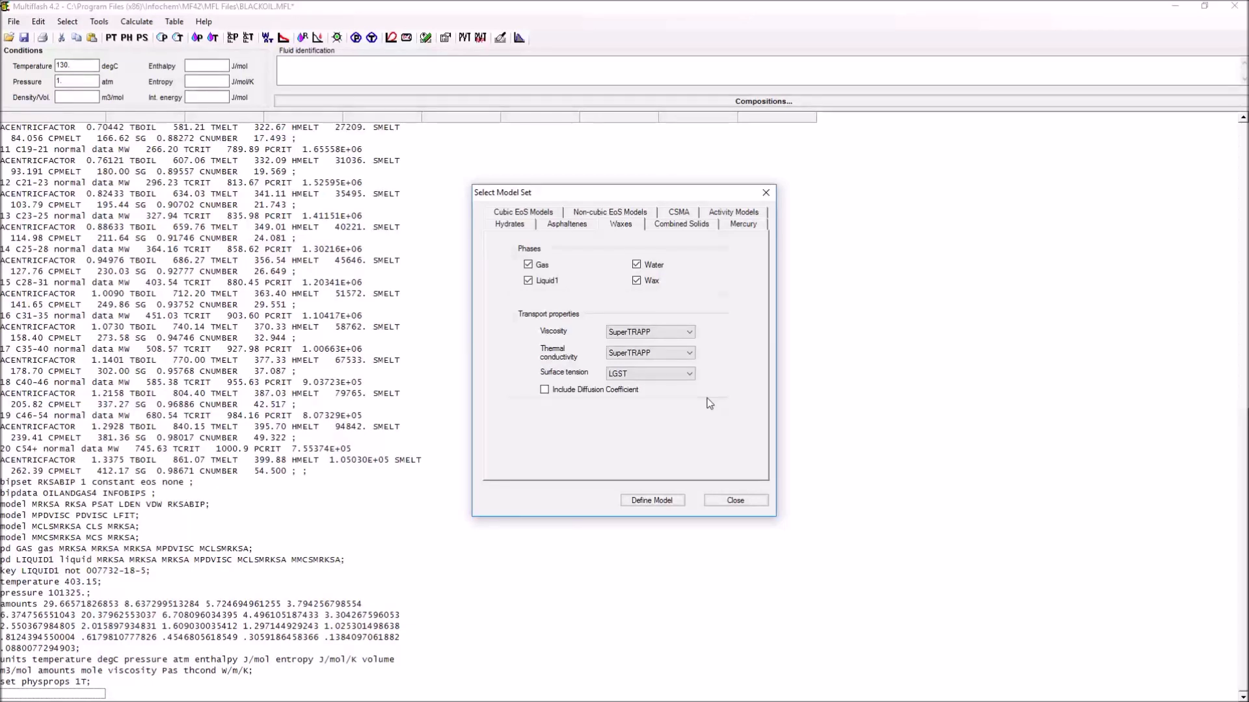
pyautogui.click(532, 213)
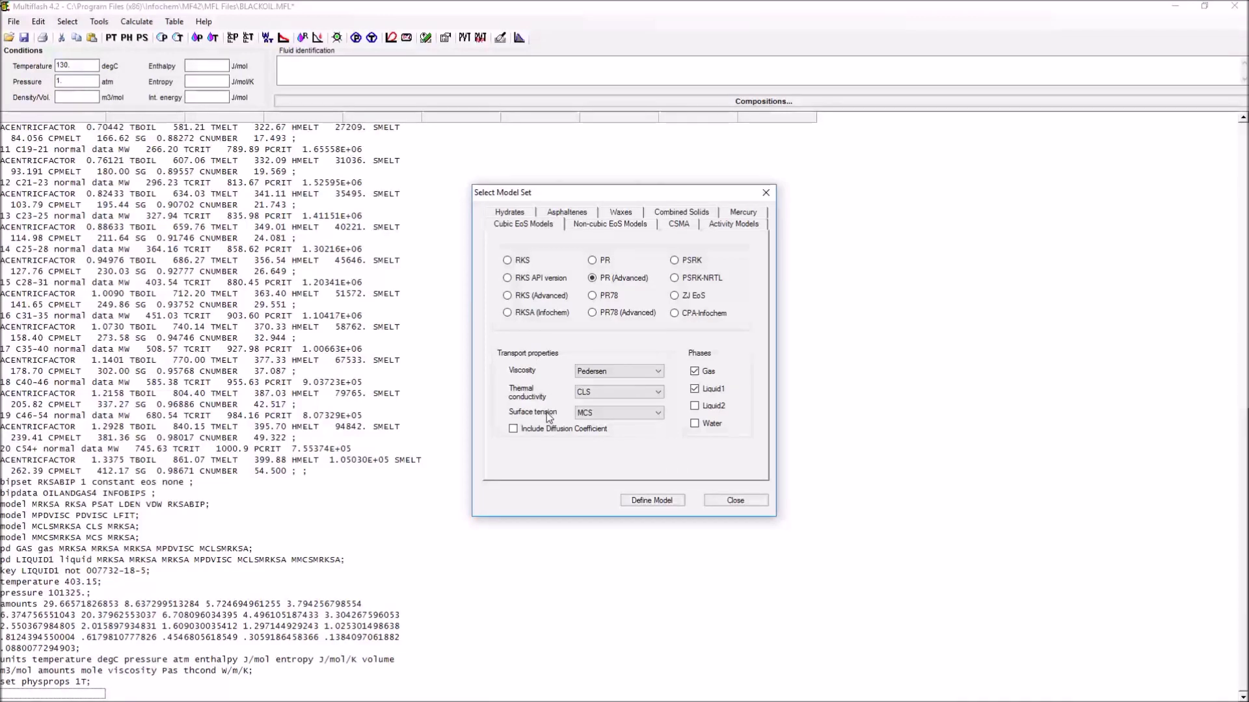
# Set surface tension and thermal conductivity to mixing rules and define the PR (Advanced) model.
pyautogui.click(622, 413)
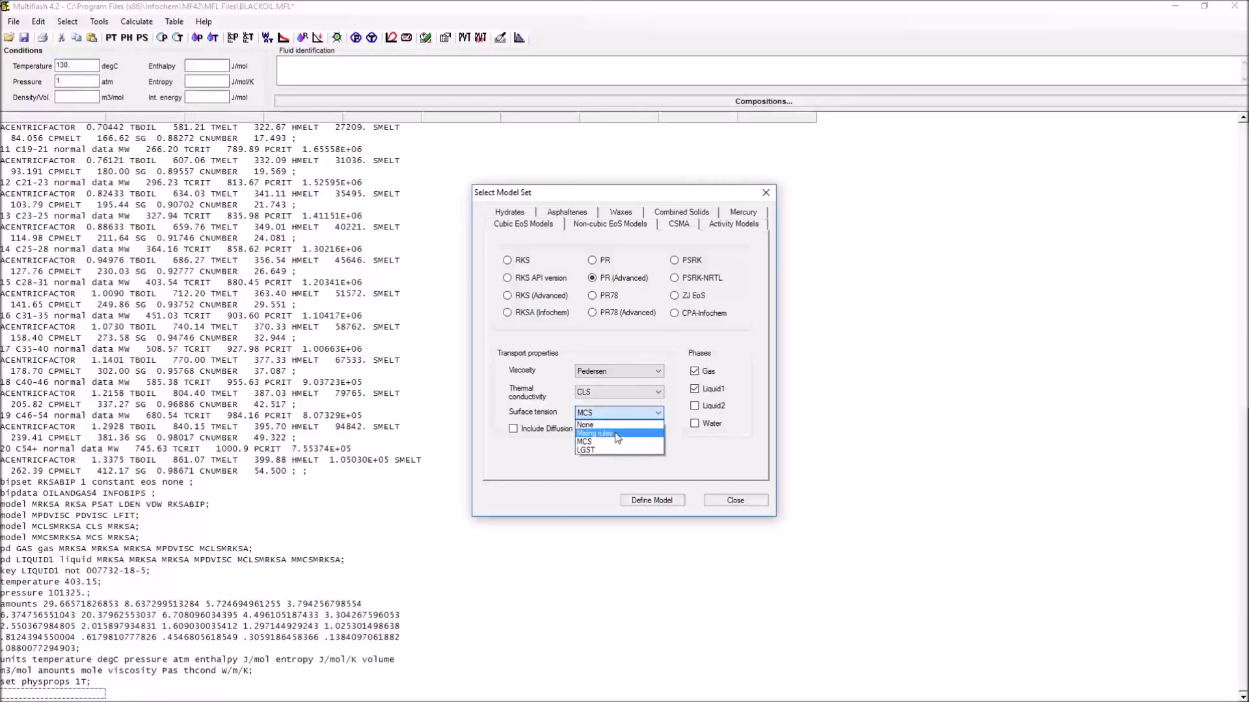
pyautogui.click(615, 432)
pyautogui.click(623, 393)
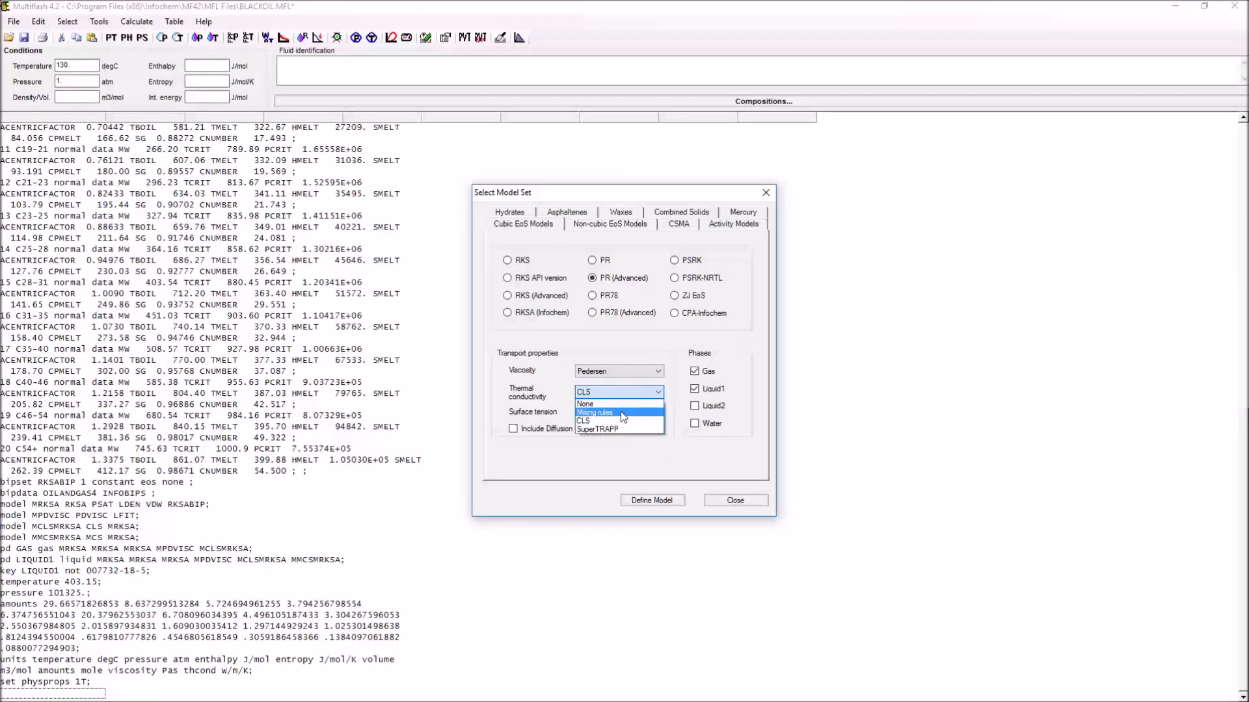
pyautogui.click(621, 413)
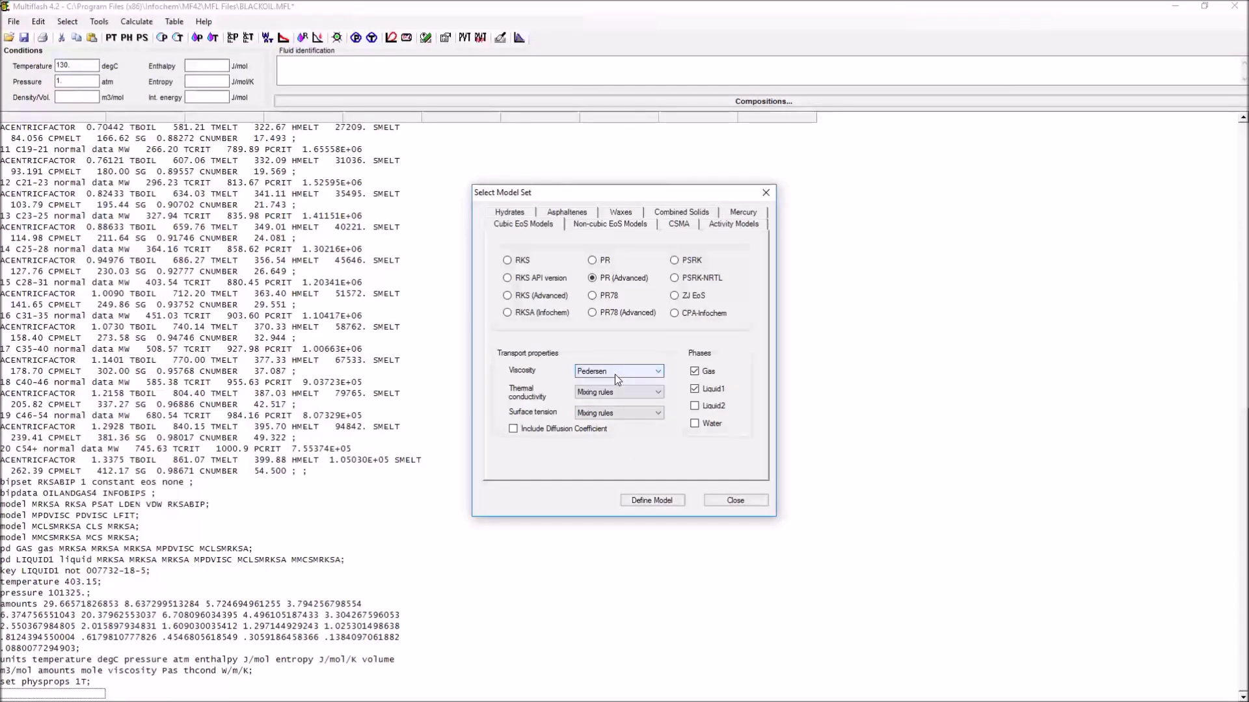
pyautogui.click(648, 501)
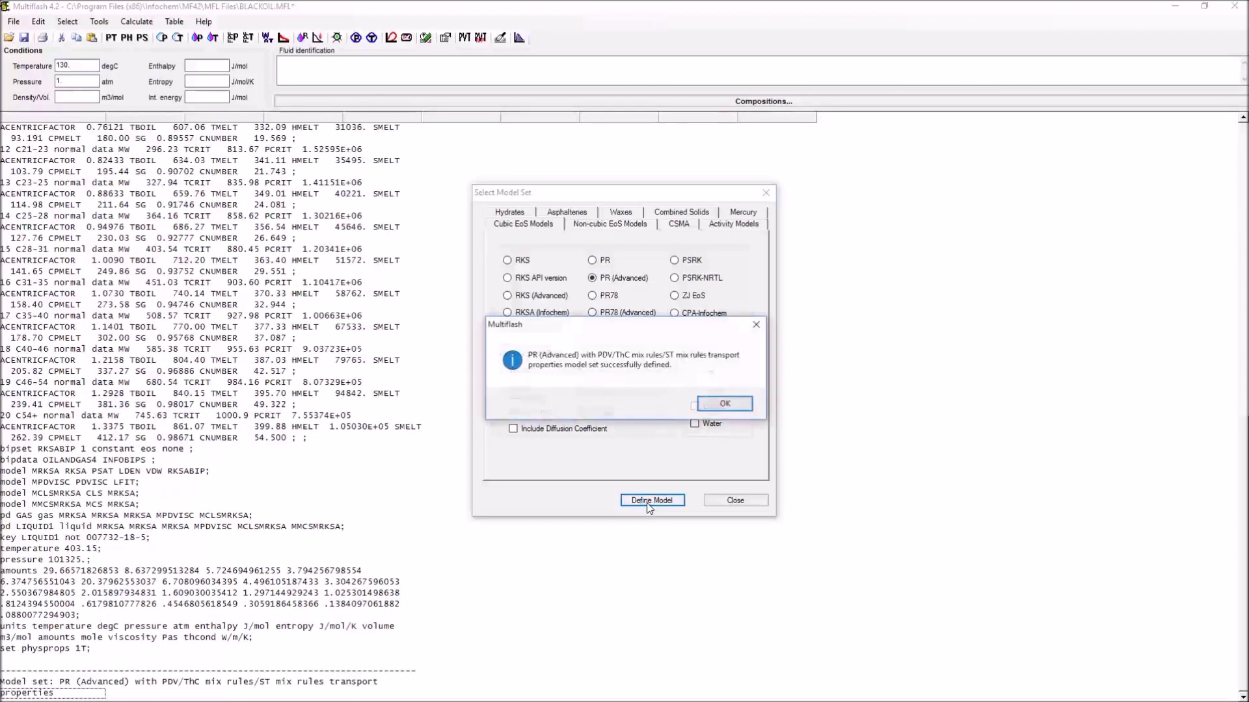
pyautogui.click(719, 403)
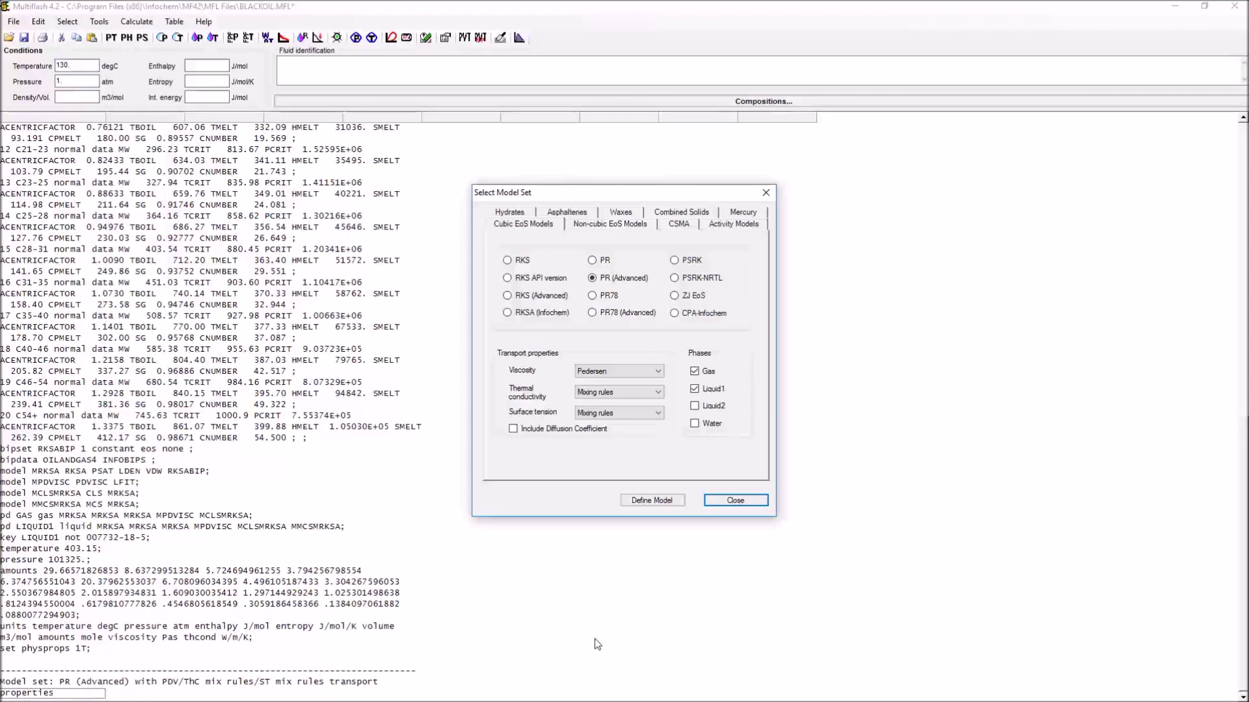
pyautogui.click(744, 504)
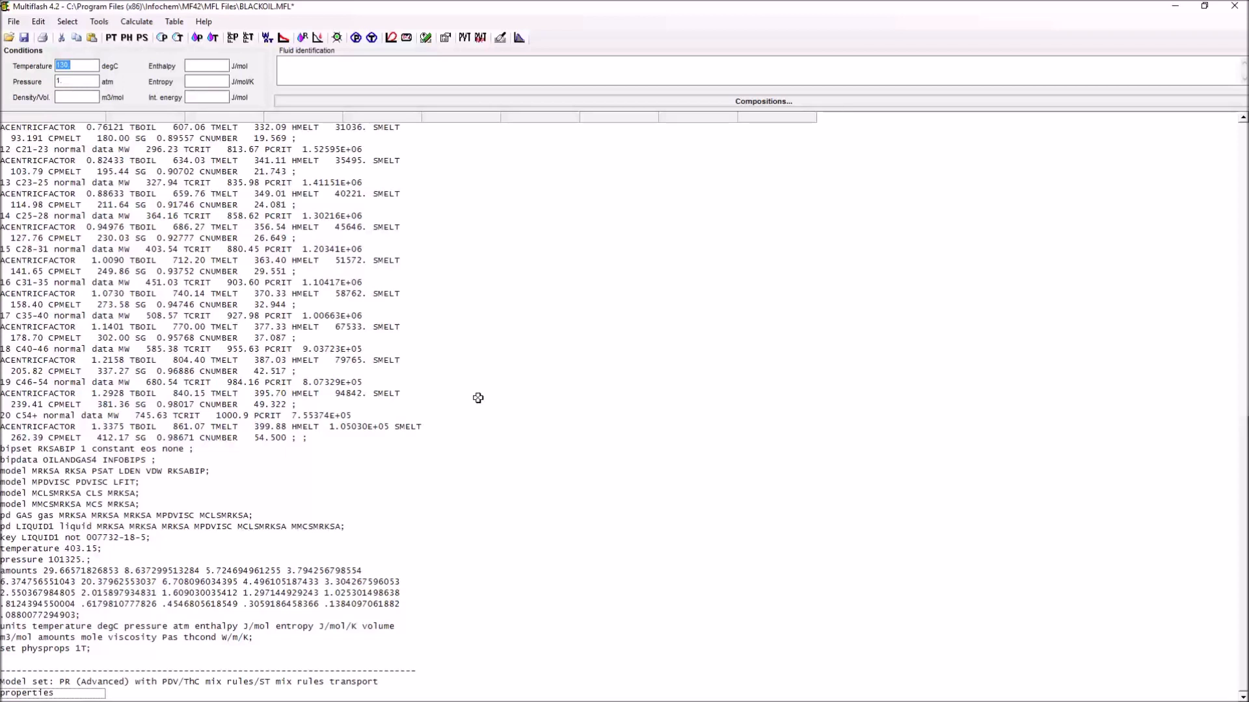
# Plot the gas phase envelope (phase fraction 0) with extra boundary points, then close it.
pyautogui.click(390, 37)
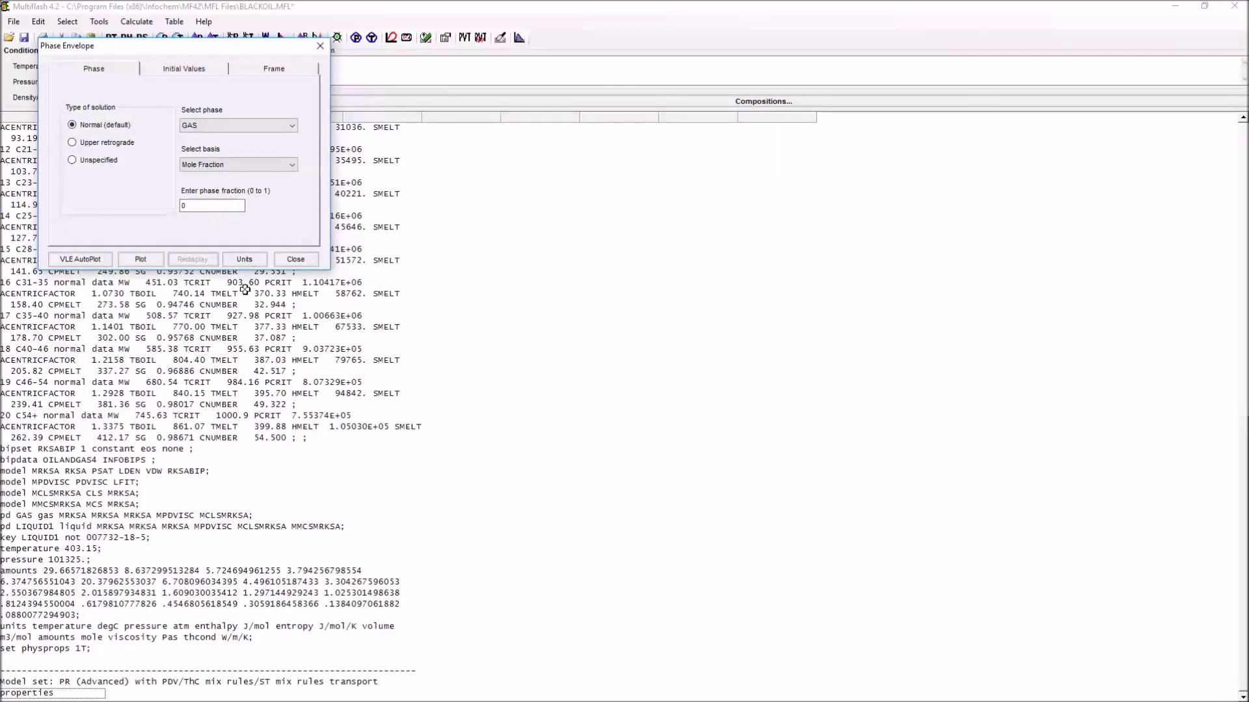
pyautogui.click(154, 261)
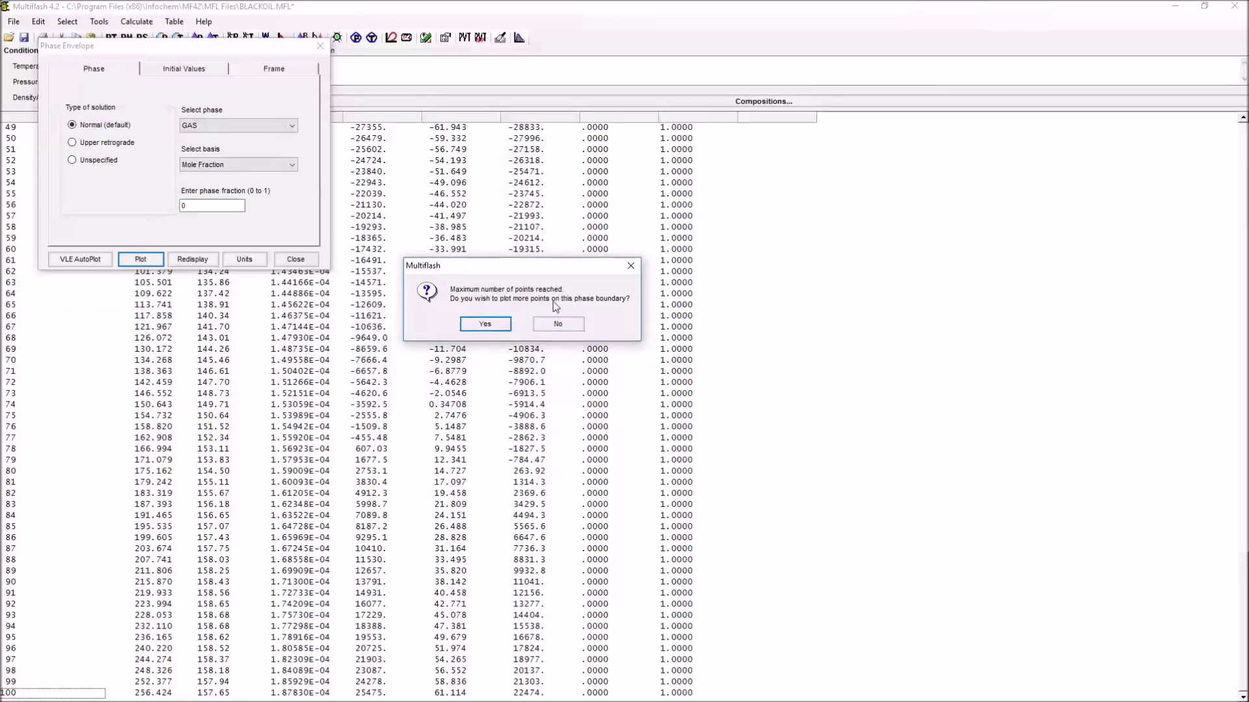
pyautogui.click(485, 325)
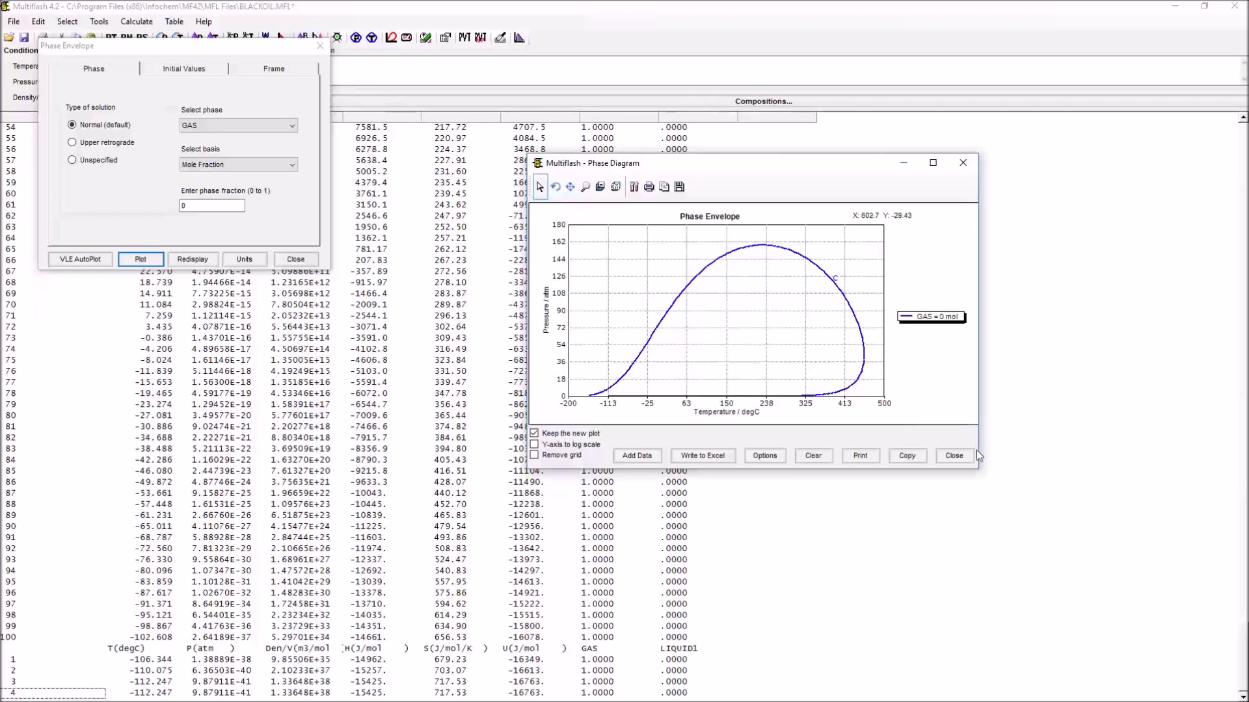
pyautogui.click(954, 457)
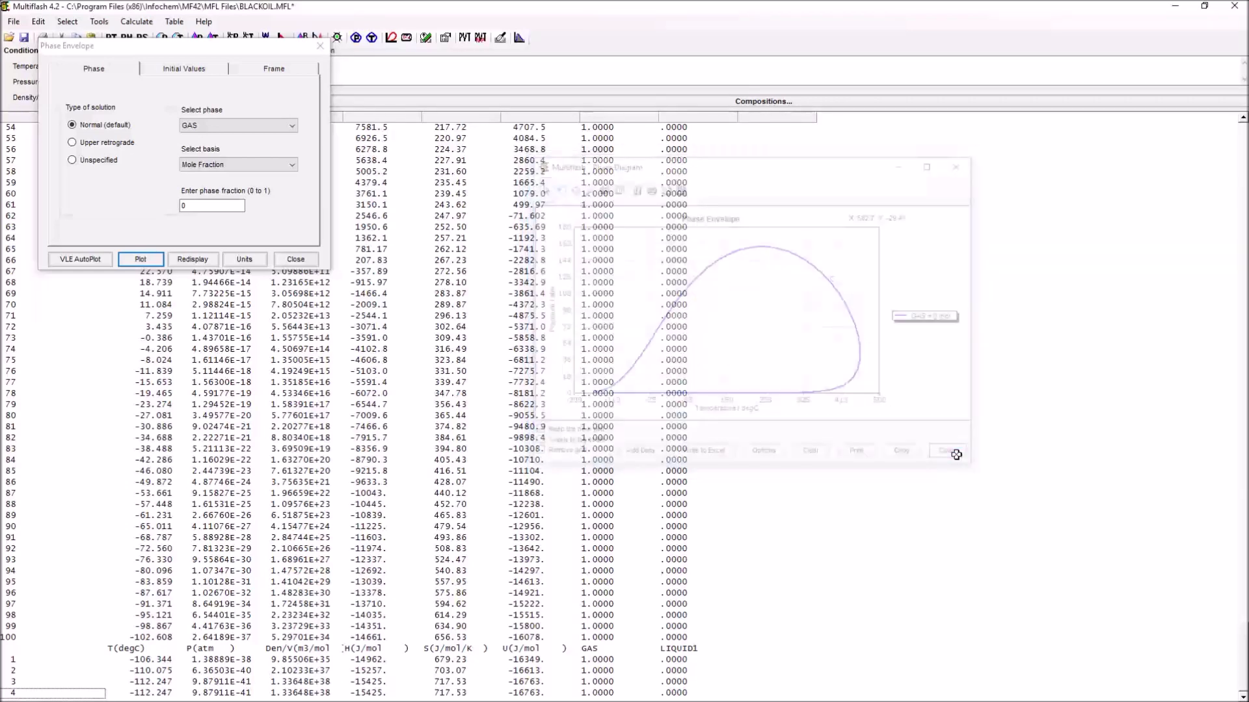
pyautogui.click(320, 46)
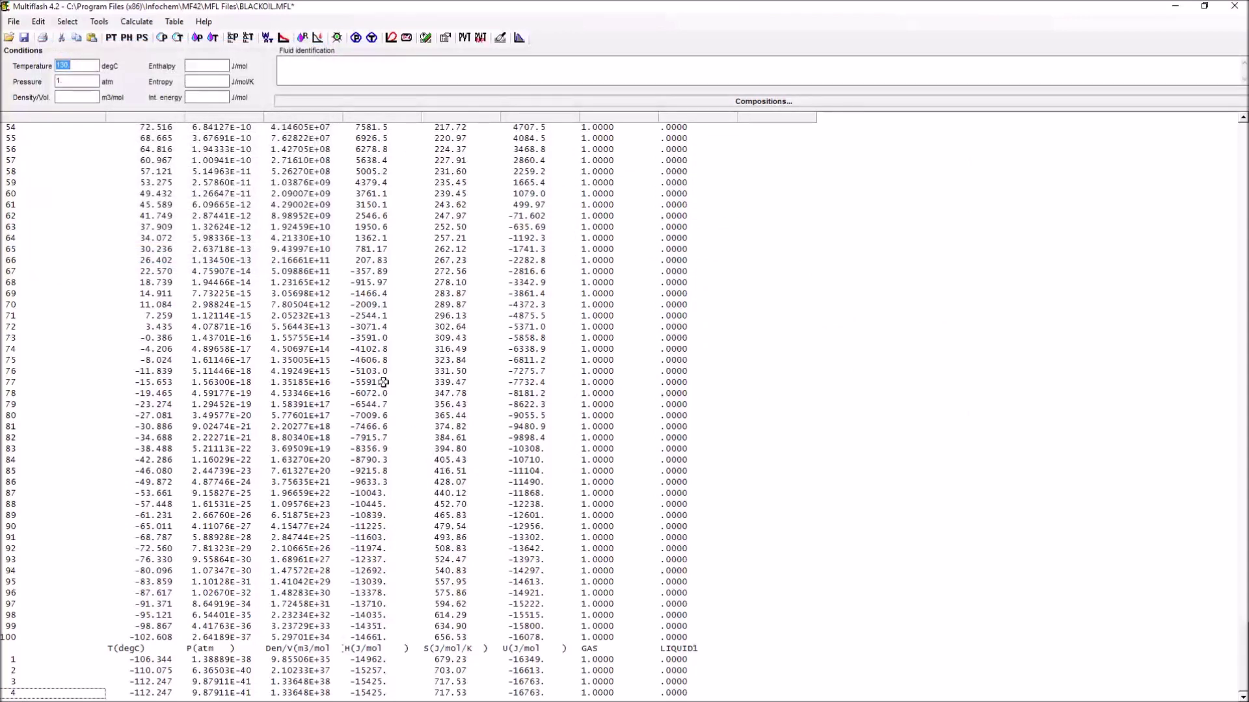
# Change the conditions to 95 degC and 100 atm and run the PT flash.
pyautogui.click(347, 303)
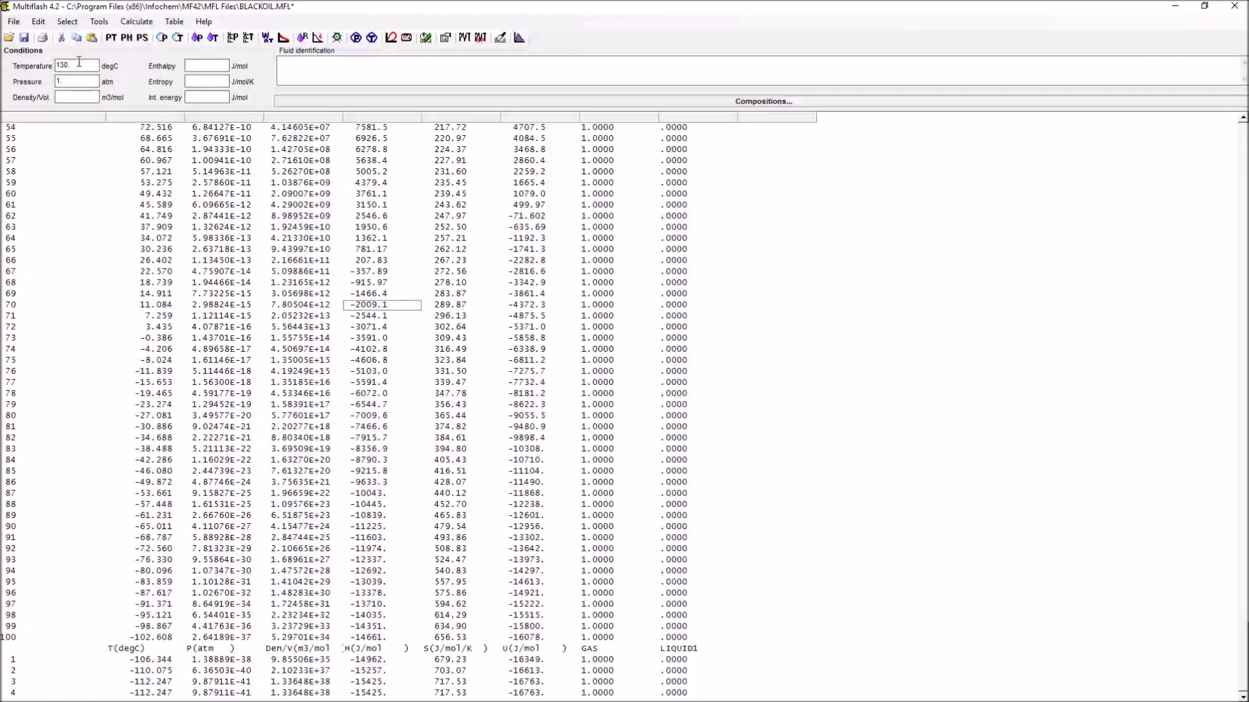
pyautogui.moveTo(55, 66); pyautogui.dragTo(63, 67)
pyautogui.write('95')
pyautogui.doubleClick(66, 80)
pyautogui.write('100')
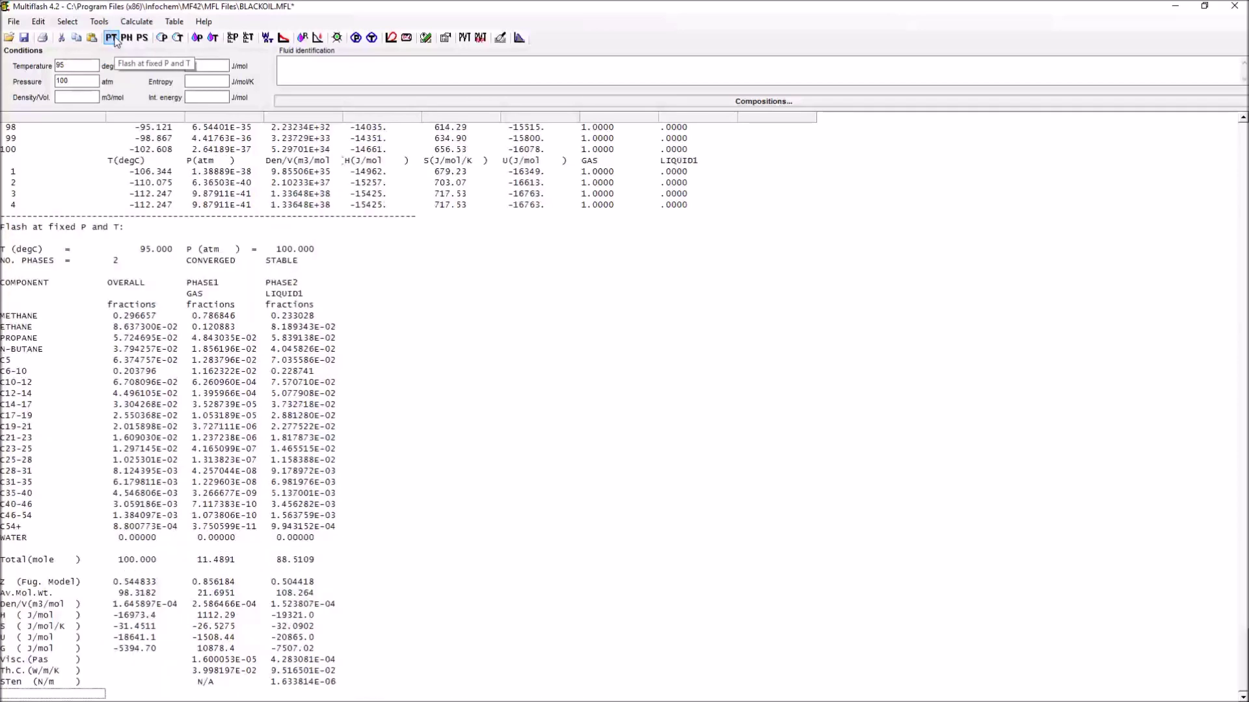
pyautogui.click(412, 370)
pyautogui.moveTo(210, 296); pyautogui.dragTo(290, 296)
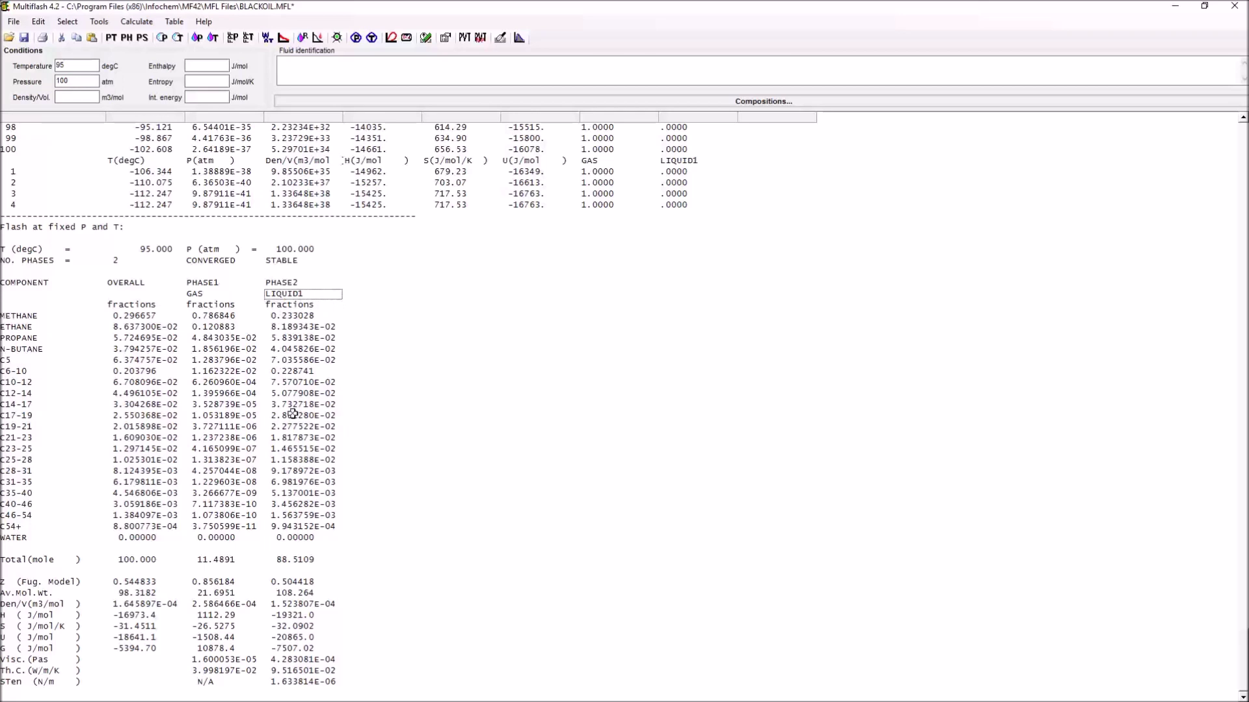
pyautogui.moveTo(214, 315); pyautogui.dragTo(374, 538)
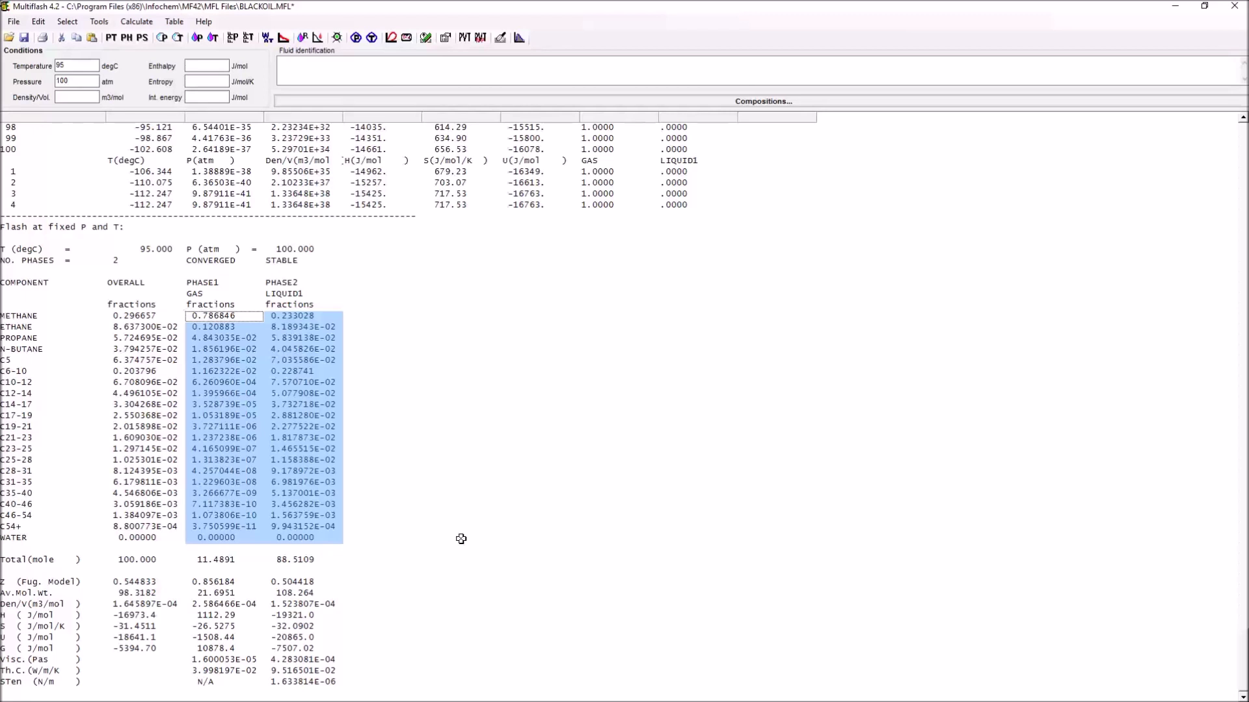
pyautogui.click(461, 539)
pyautogui.moveTo(224, 561); pyautogui.dragTo(299, 561)
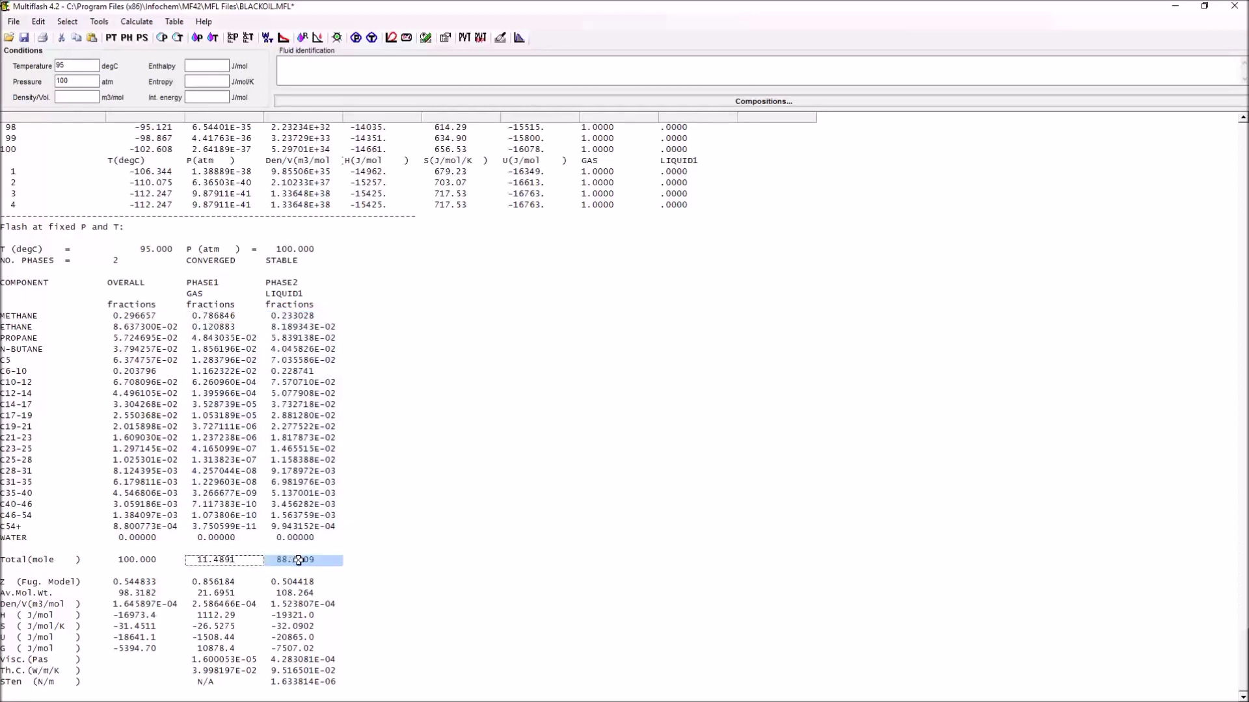
pyautogui.click(455, 593)
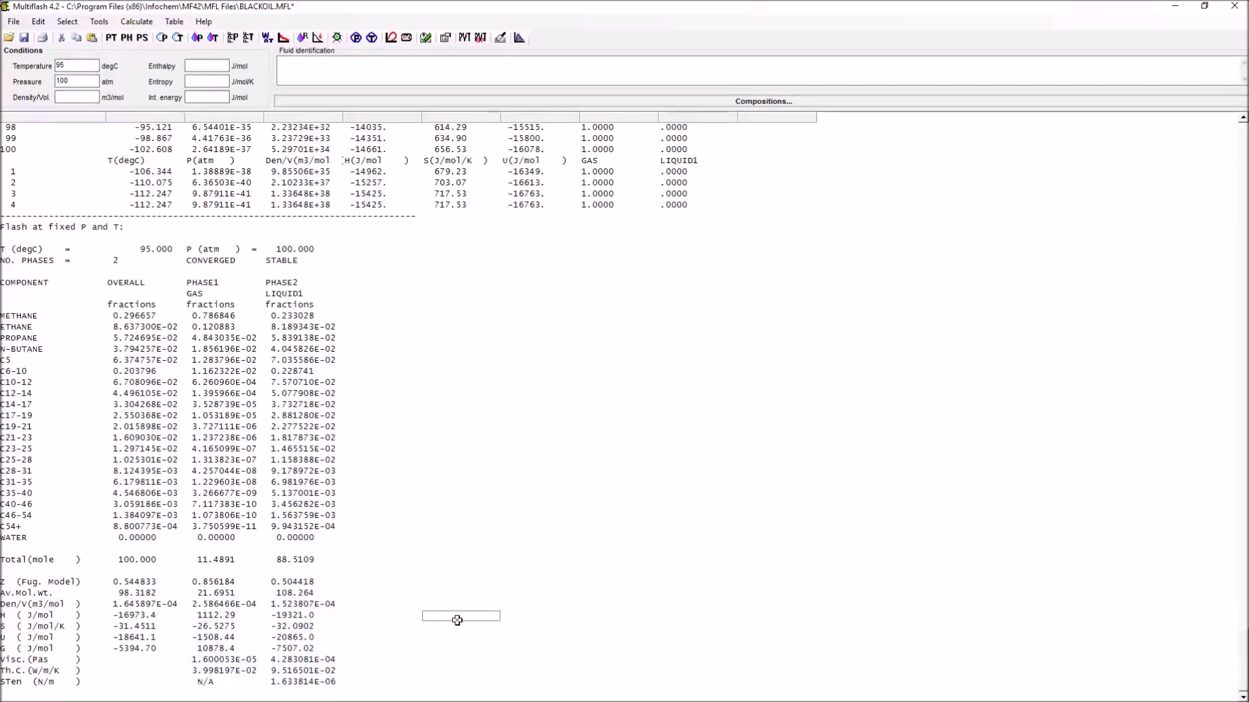
pyautogui.moveTo(55, 605); pyautogui.dragTo(338, 604)
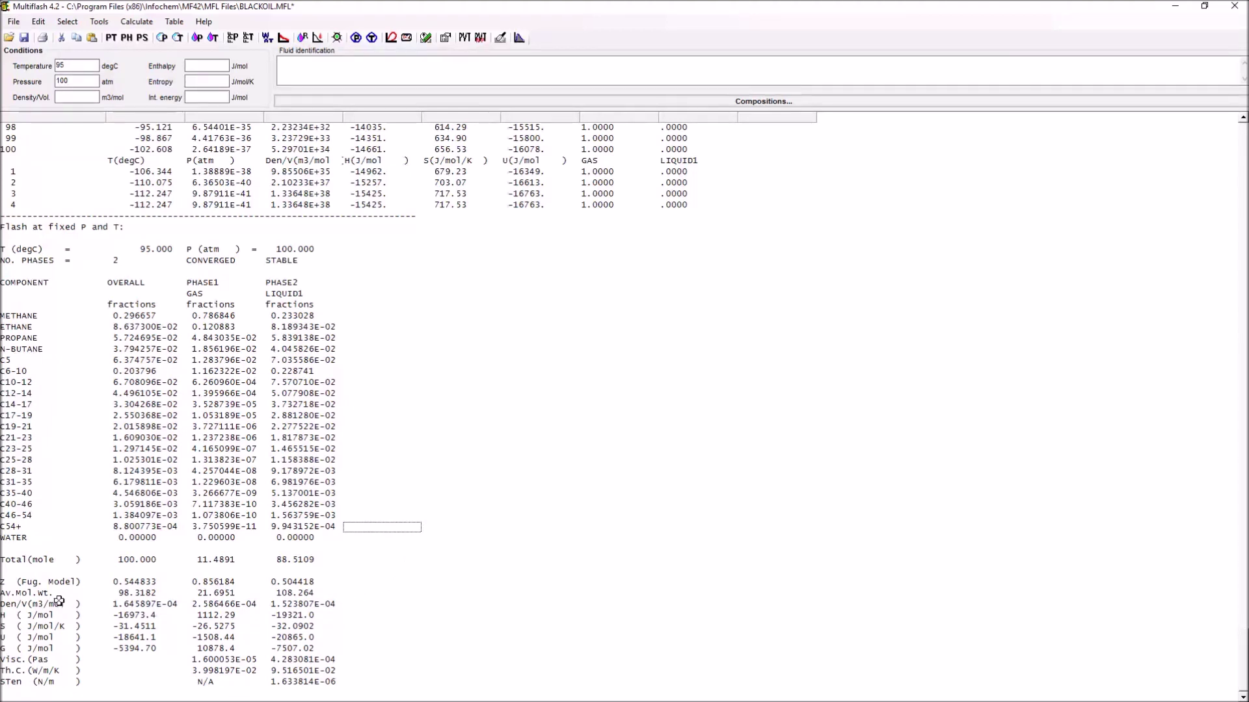
pyautogui.click(69, 604)
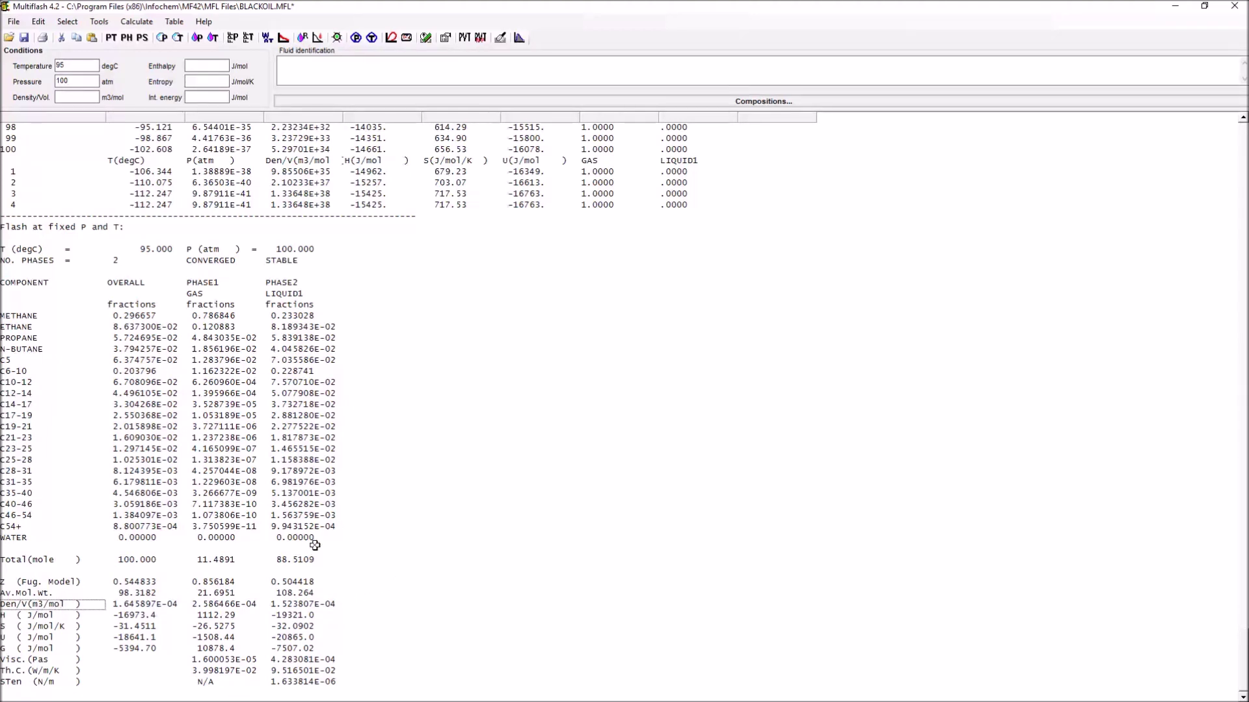
# Switch the input units to bar for pressure and kg/m3 for density.
pyautogui.click(69, 23)
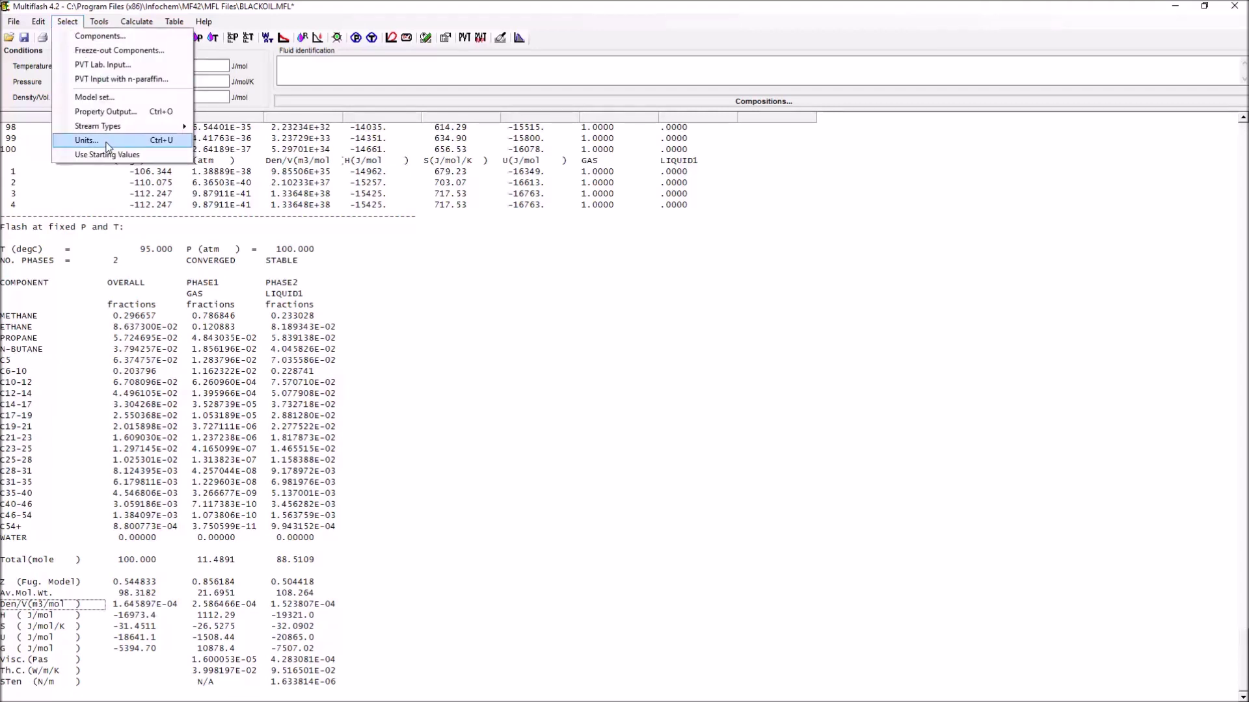
pyautogui.click(130, 140)
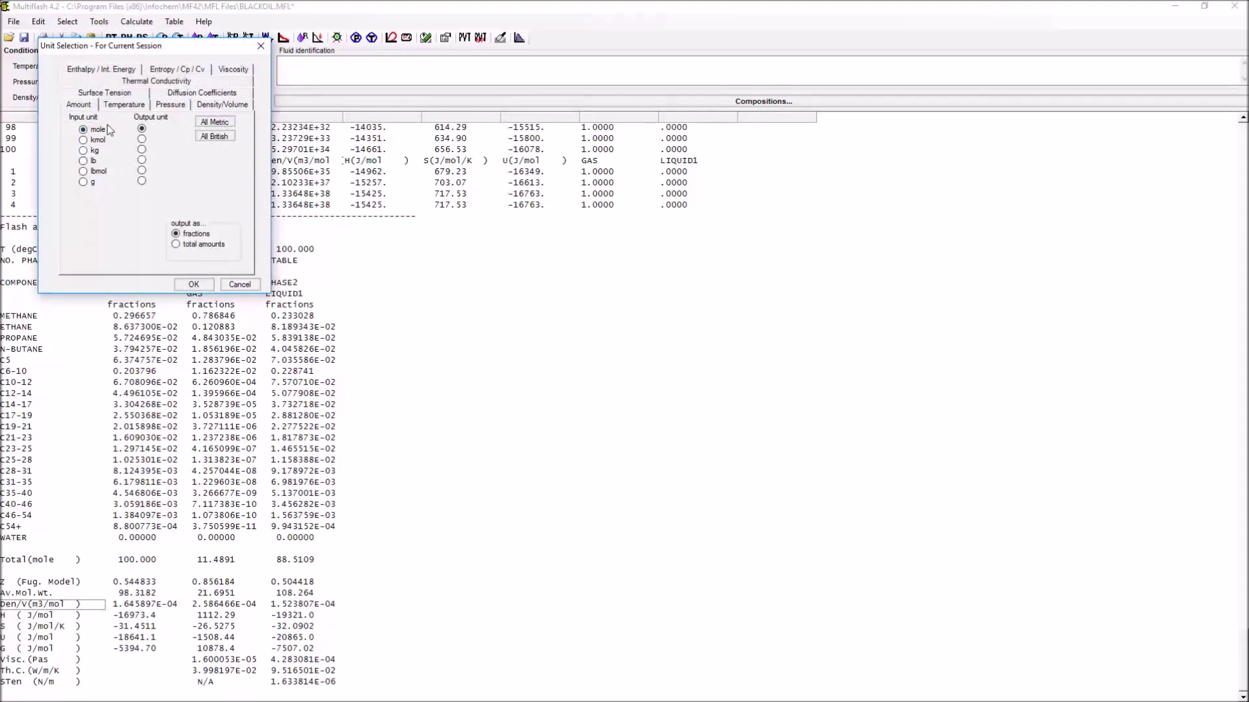
pyautogui.click(121, 106)
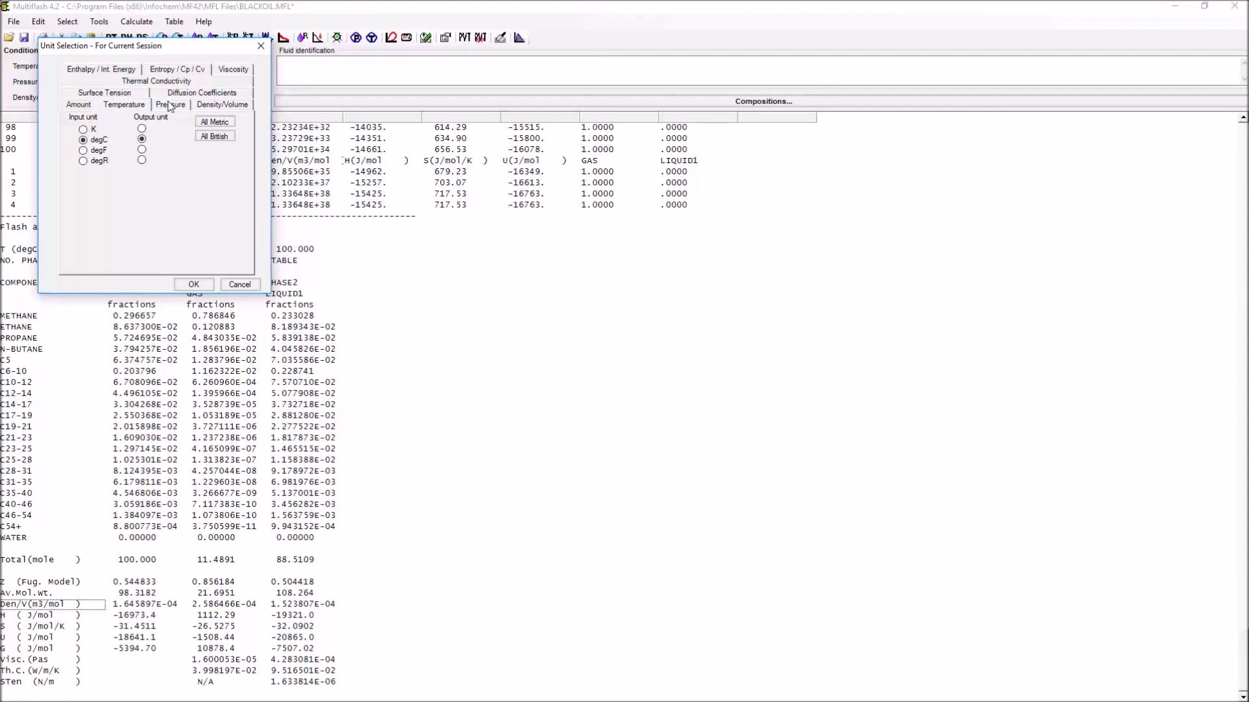
pyautogui.click(168, 106)
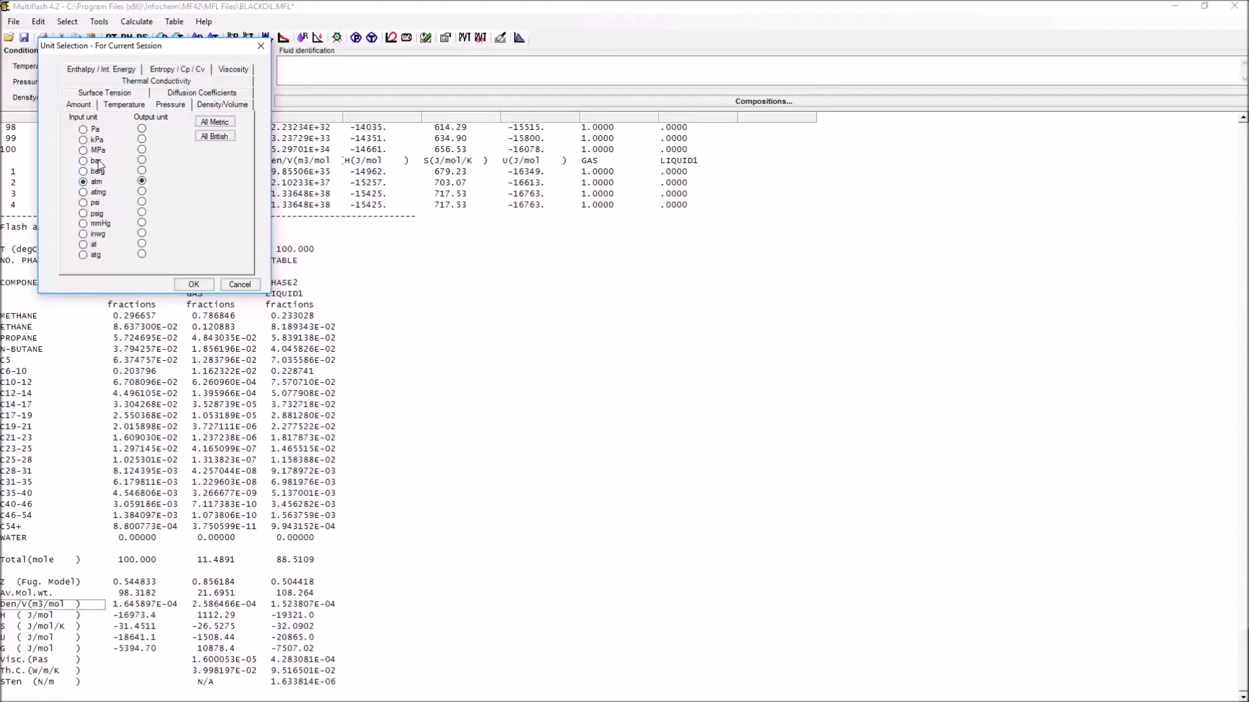
pyautogui.click(97, 162)
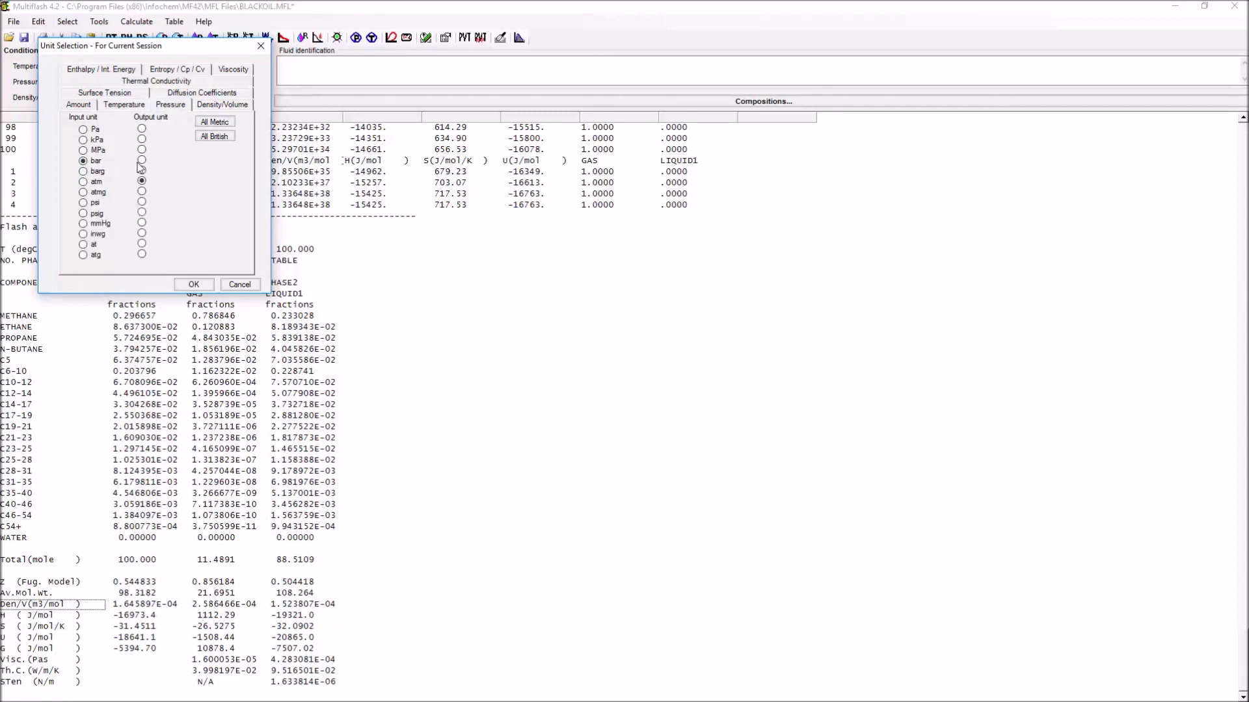
pyautogui.click(229, 106)
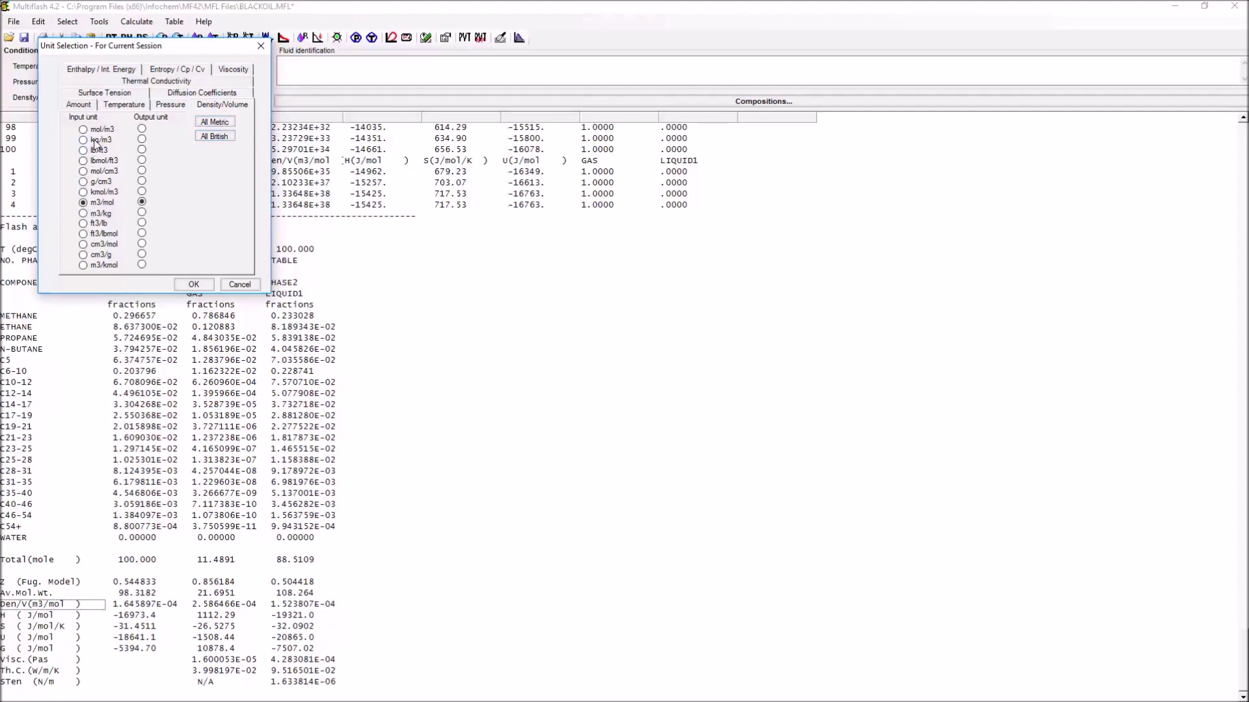
pyautogui.click(99, 141)
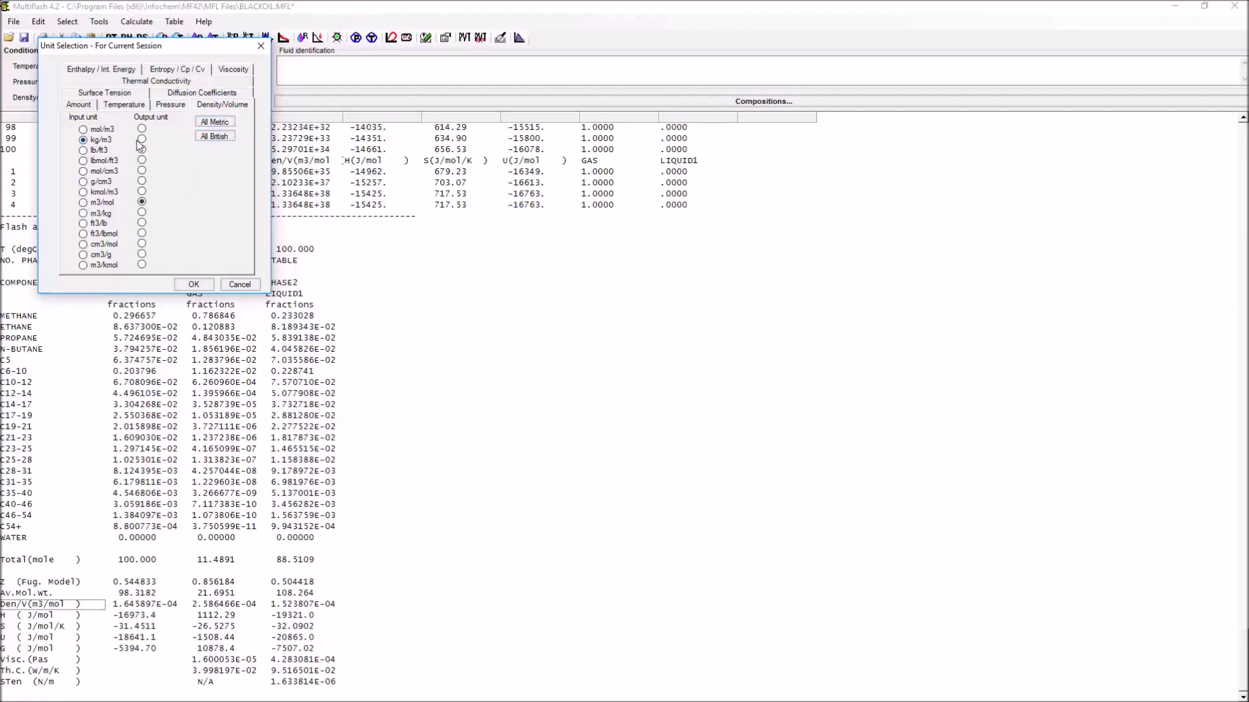
pyautogui.click(200, 286)
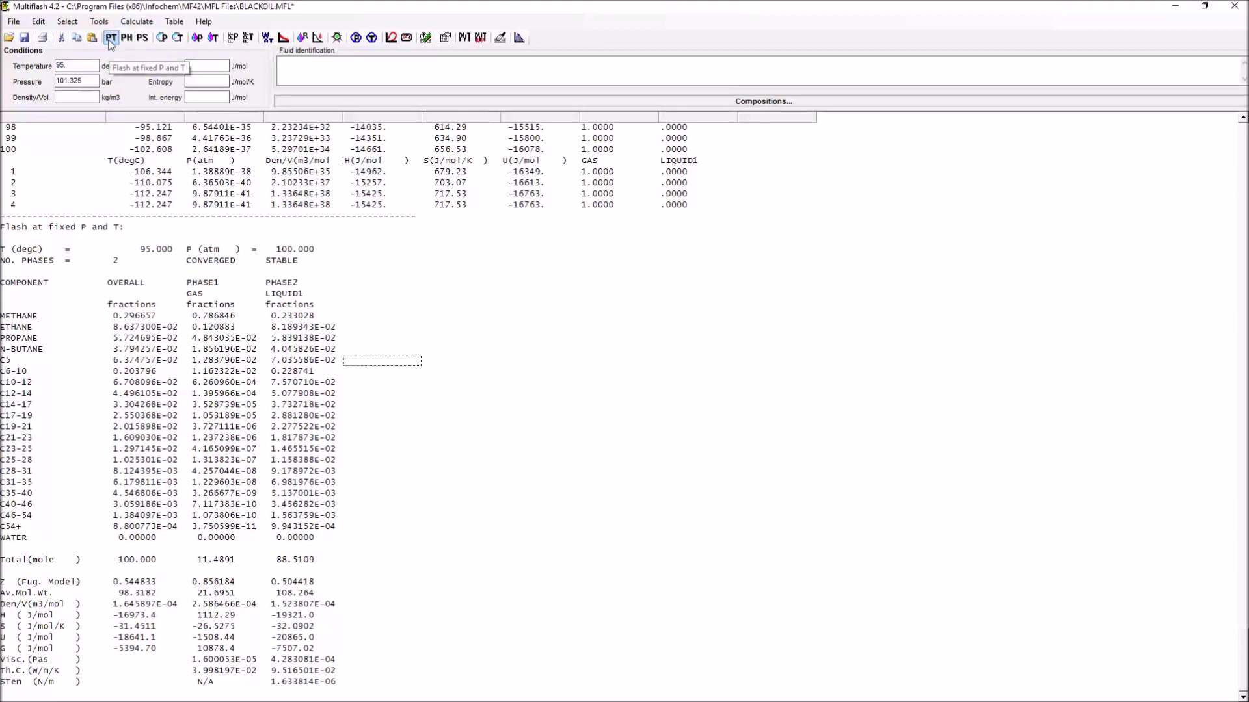
# Rerun the PT flash and check densities: 83.8793 gas, 710.485 Liquid1 kg/m3.
pyautogui.click(110, 39)
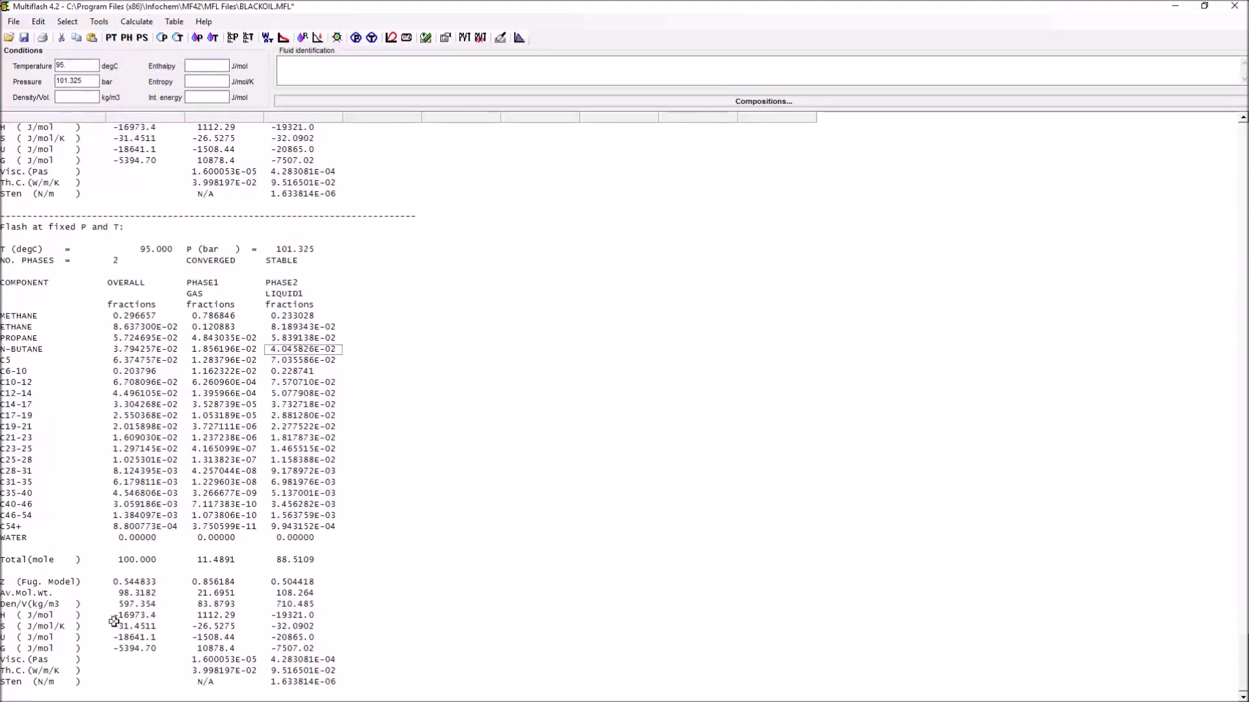
pyautogui.moveTo(137, 604); pyautogui.dragTo(319, 604)
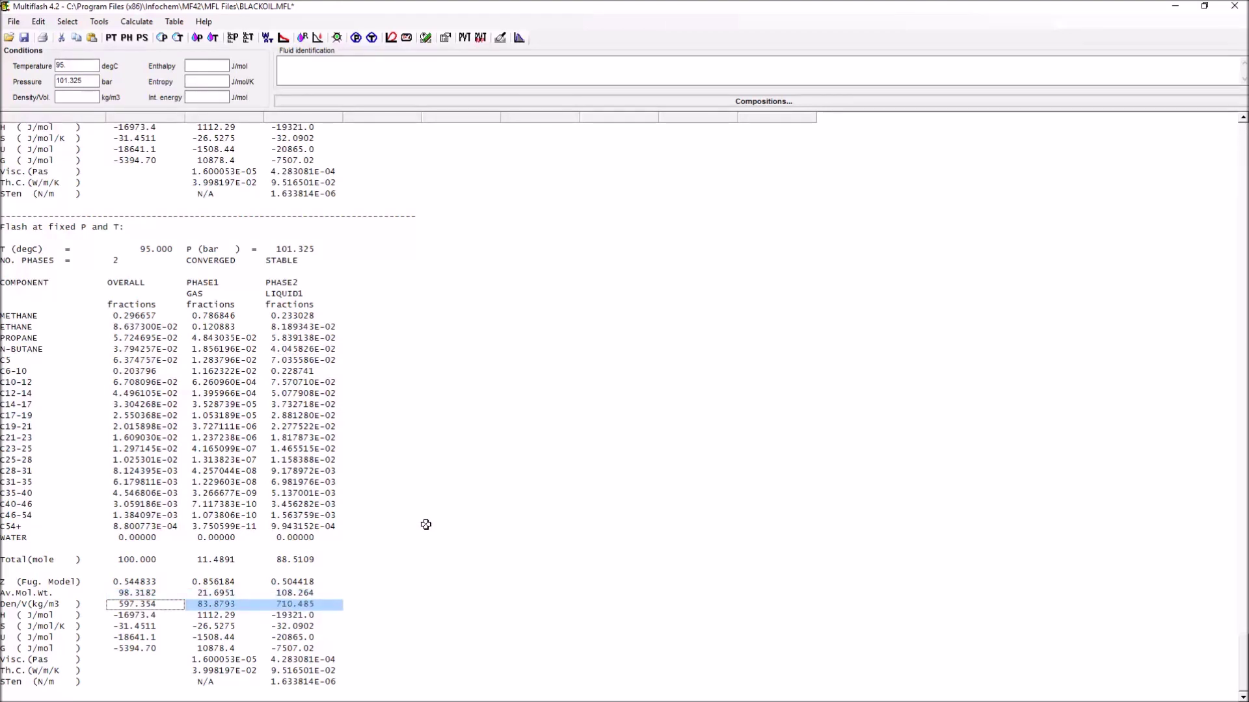
pyautogui.click(410, 508)
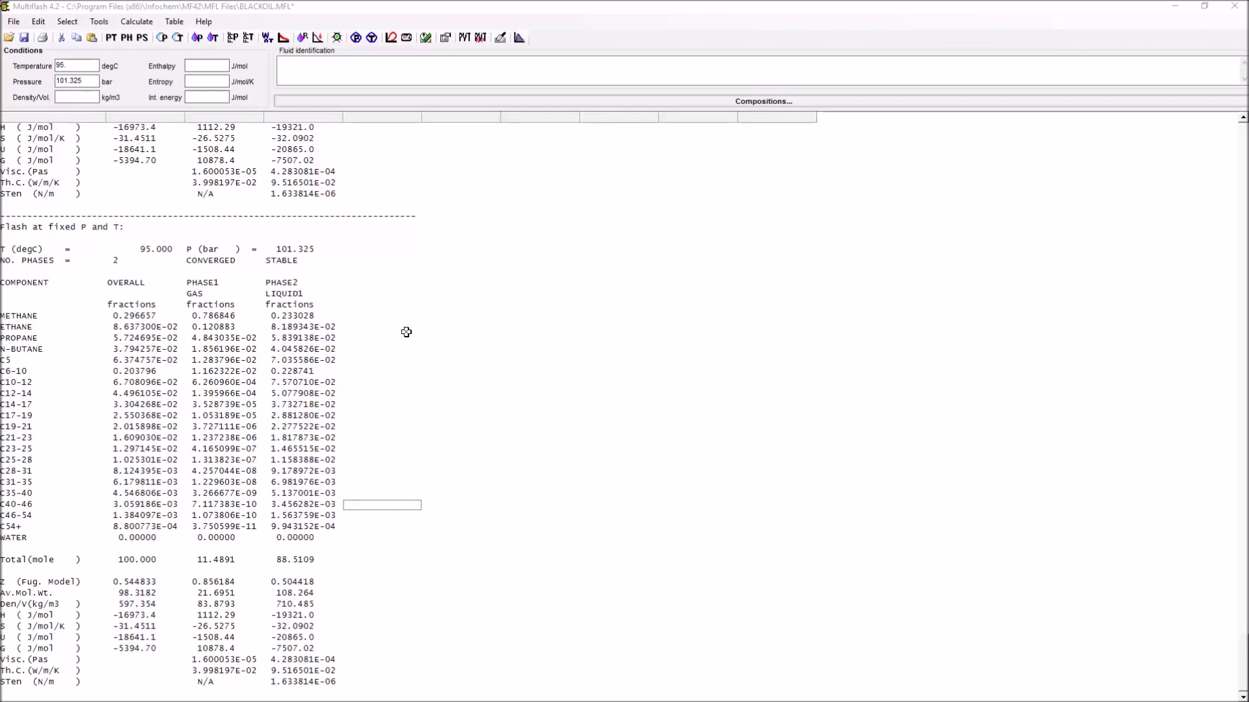
# Enter 470 moles for WATER in the fluid composition table.
pyautogui.click(745, 103)
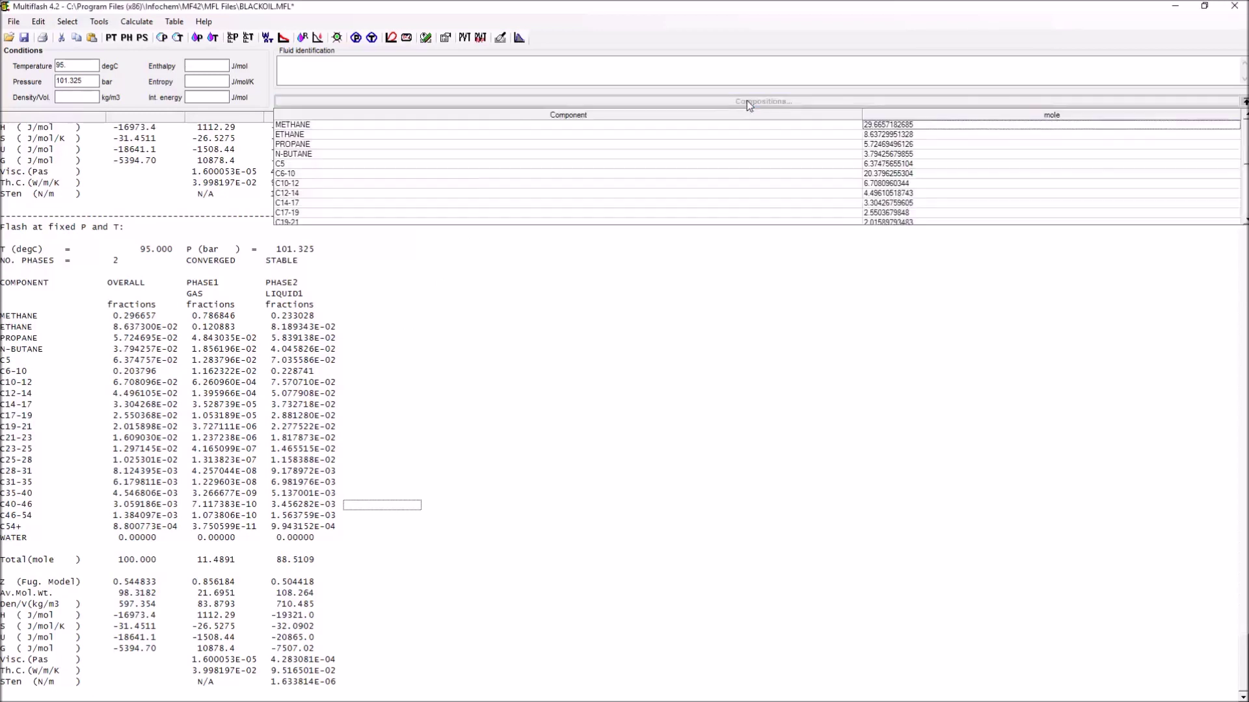
pyautogui.click(907, 155)
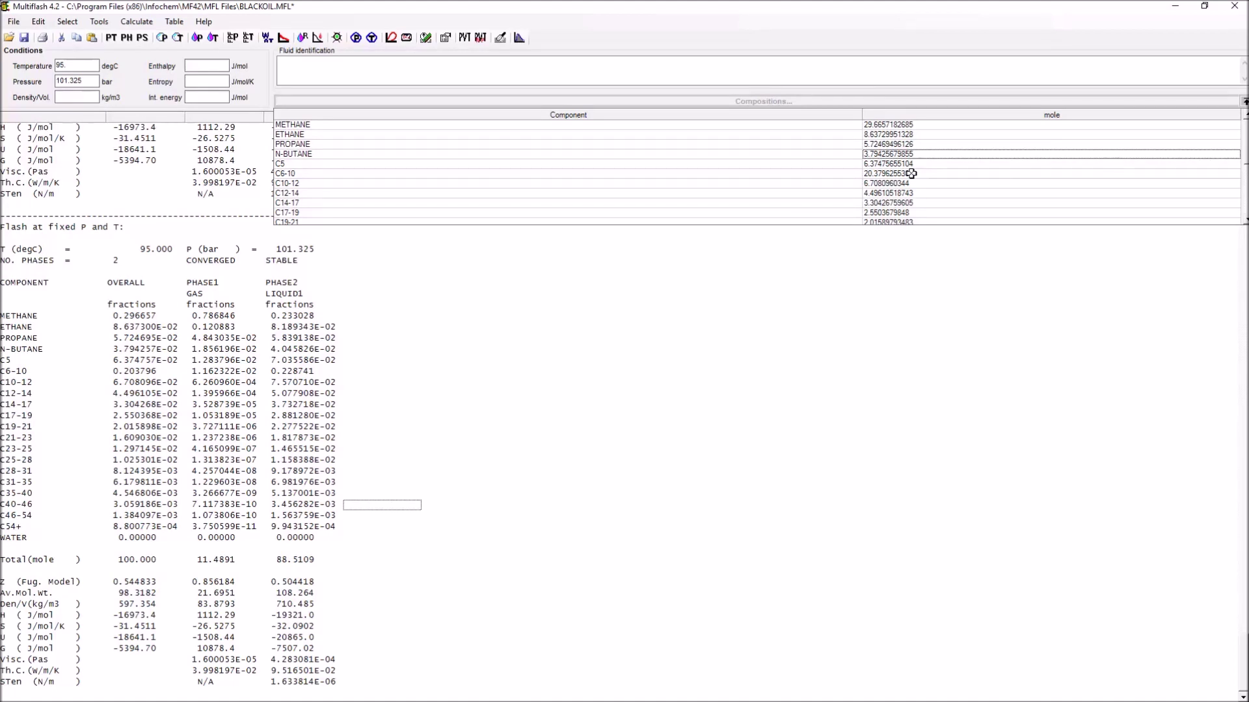
pyautogui.scroll(-4, 911, 174)
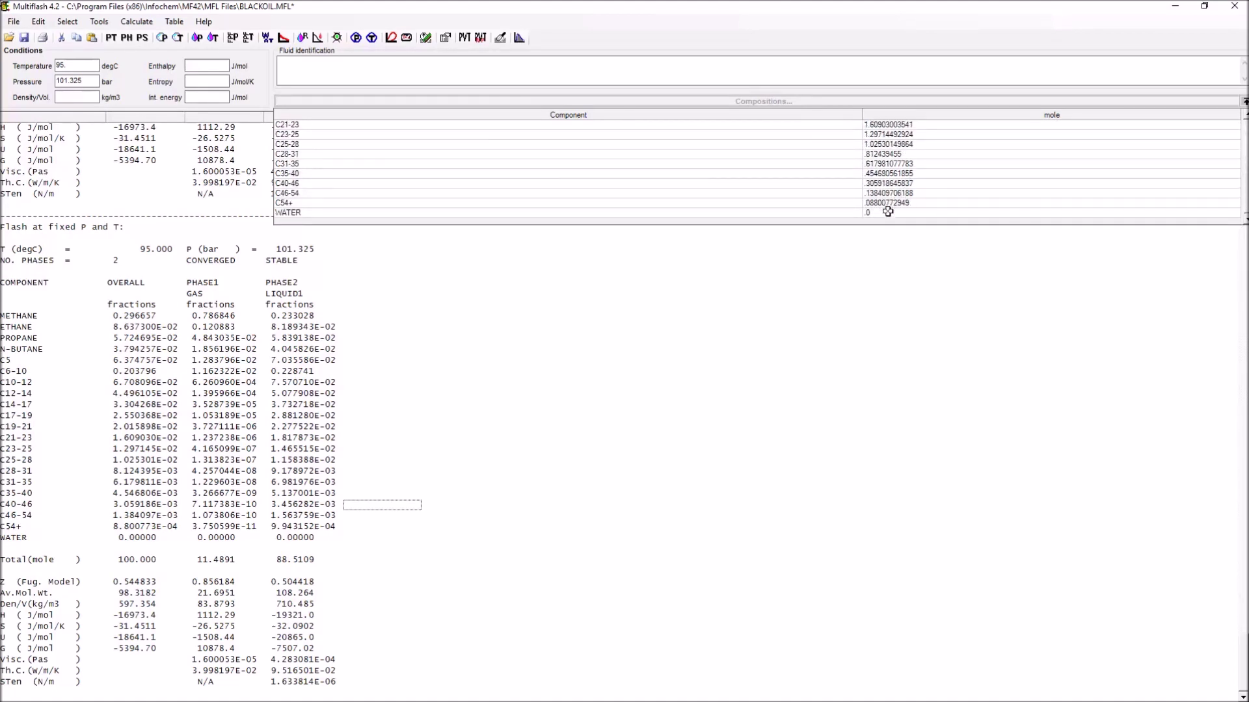
pyautogui.click(887, 212)
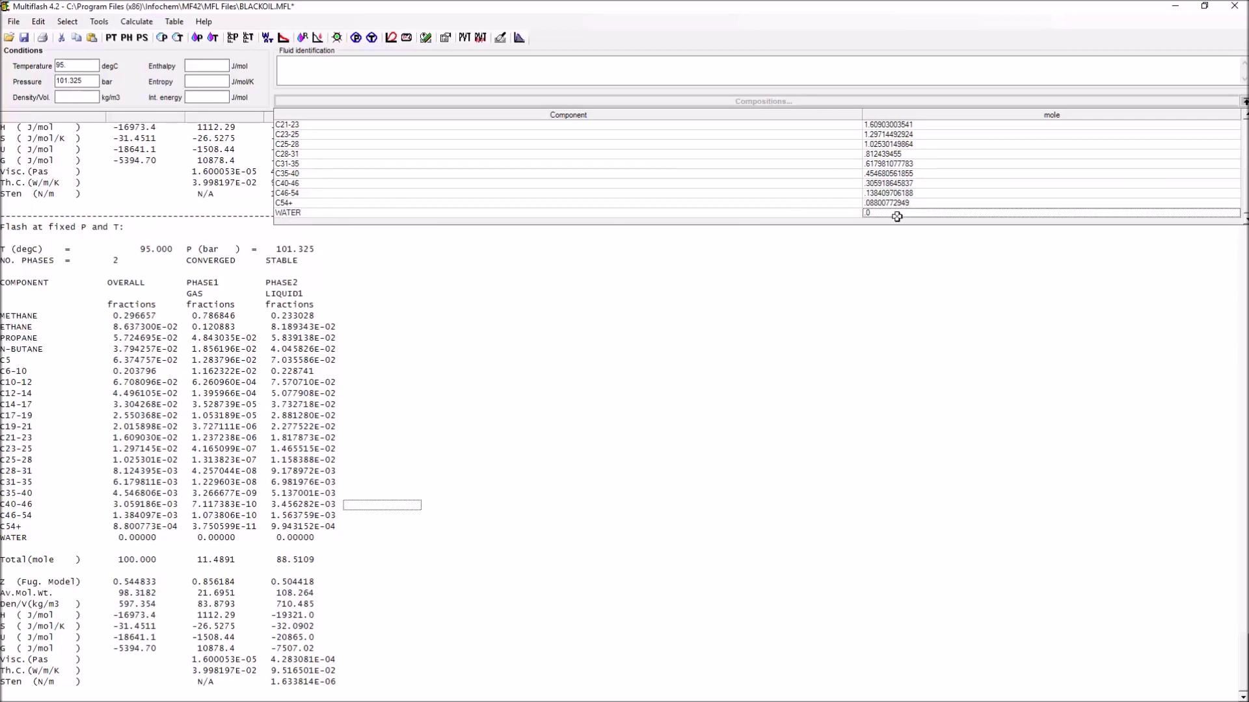
pyautogui.write('47')
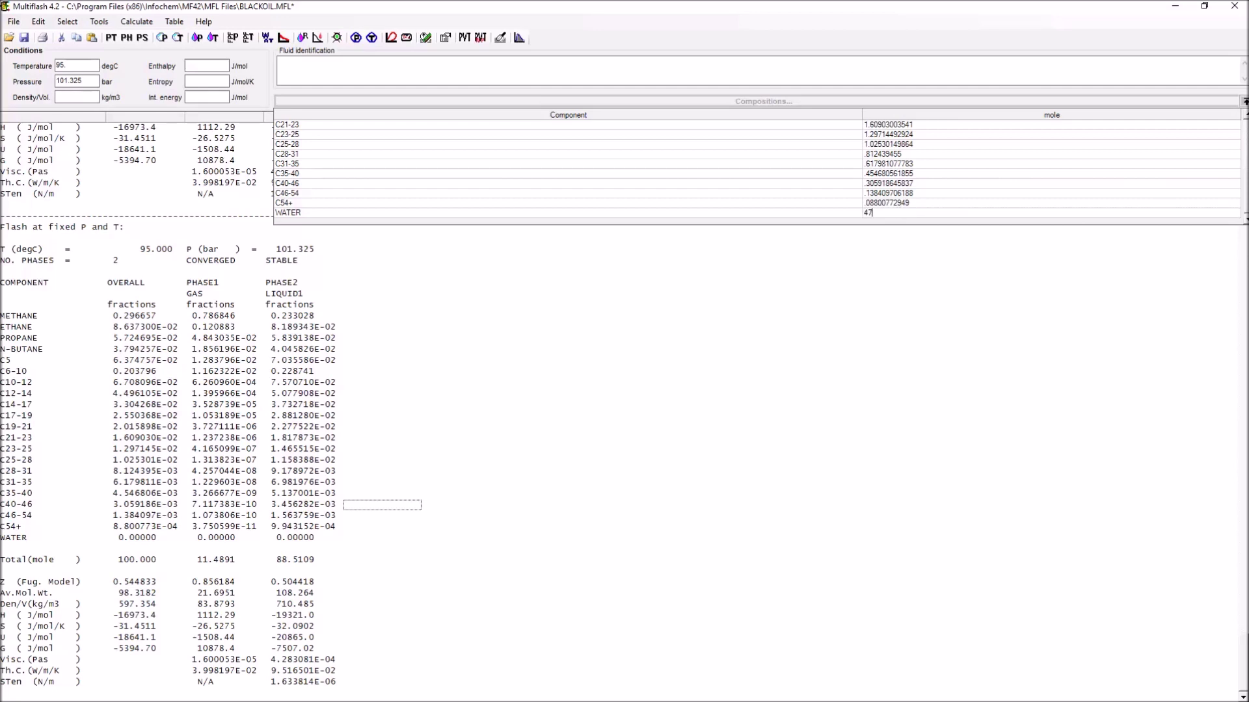
pyautogui.write('0')
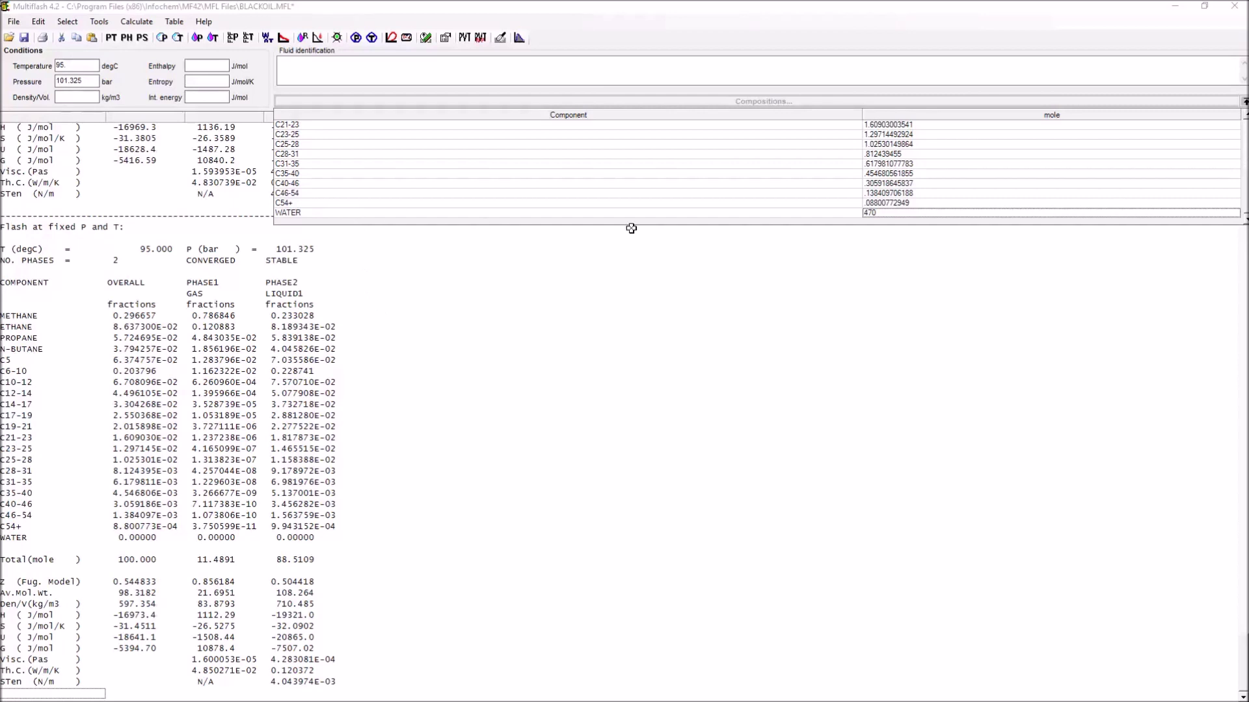
pyautogui.click(67, 21)
# Redefine PR (Advanced) with Gas, Liquid1 and Water phases and PDV/CLS/MCS transport properties.
pyautogui.click(98, 97)
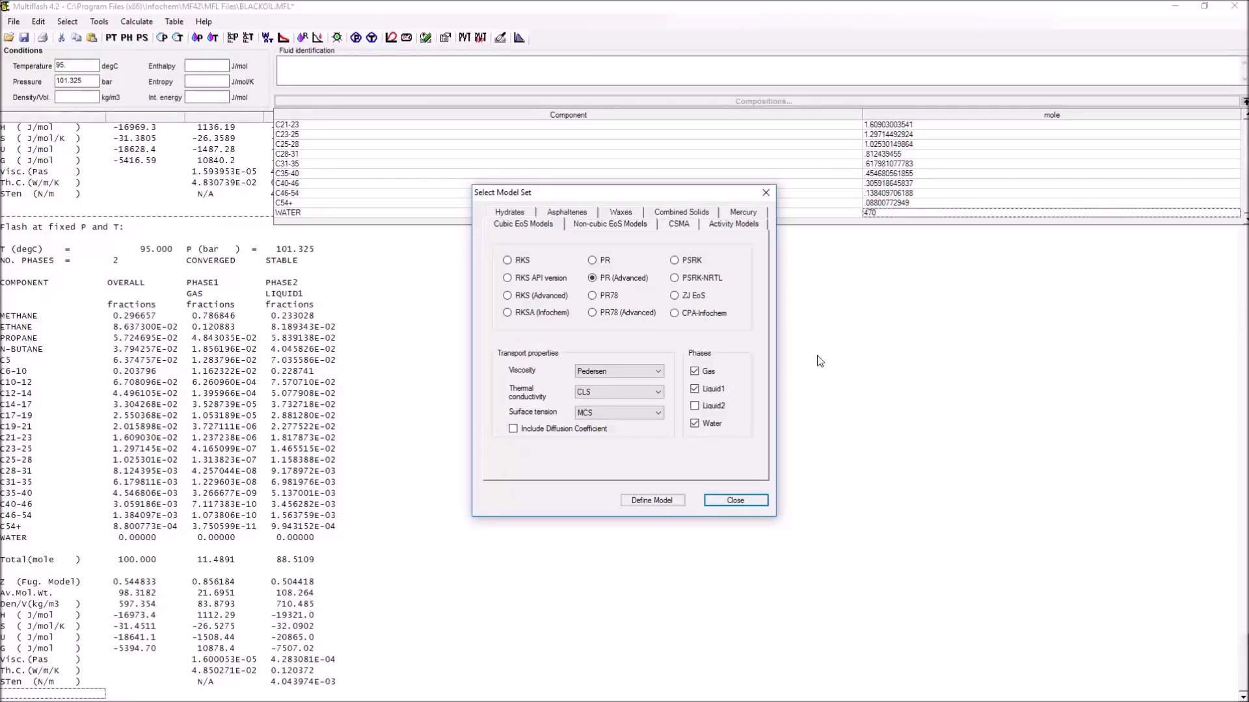
pyautogui.click(653, 501)
pyautogui.click(737, 414)
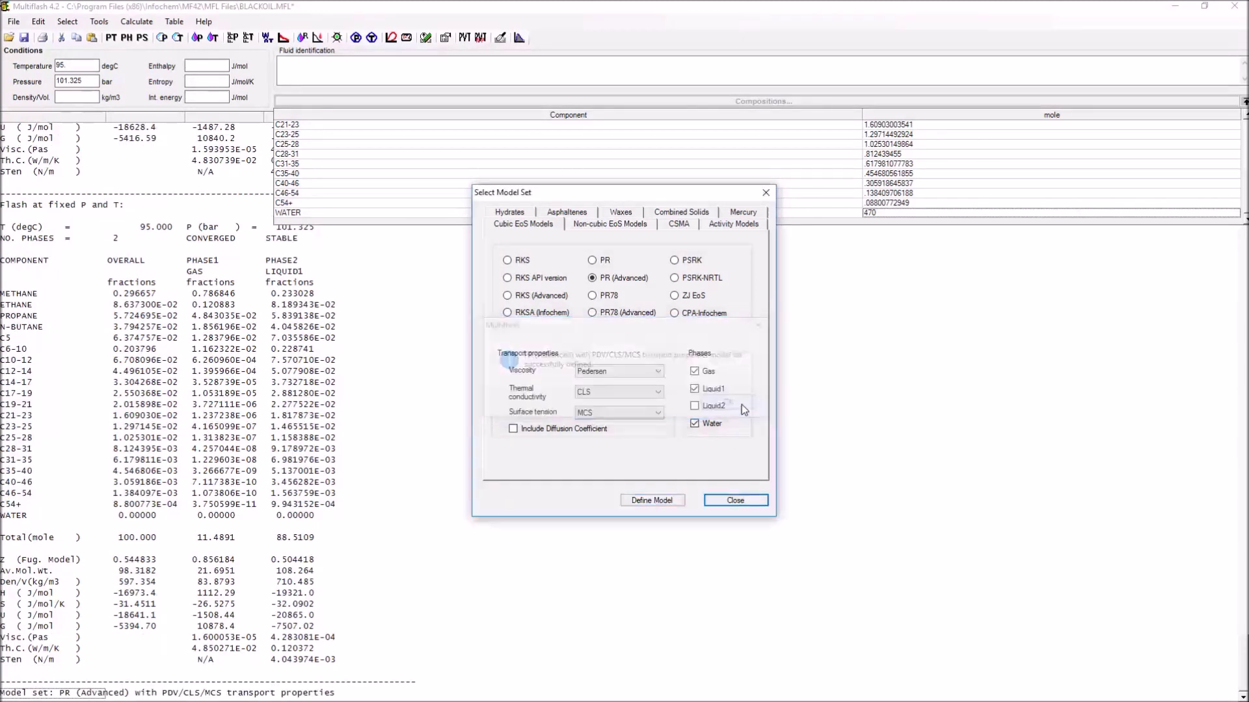
pyautogui.click(737, 501)
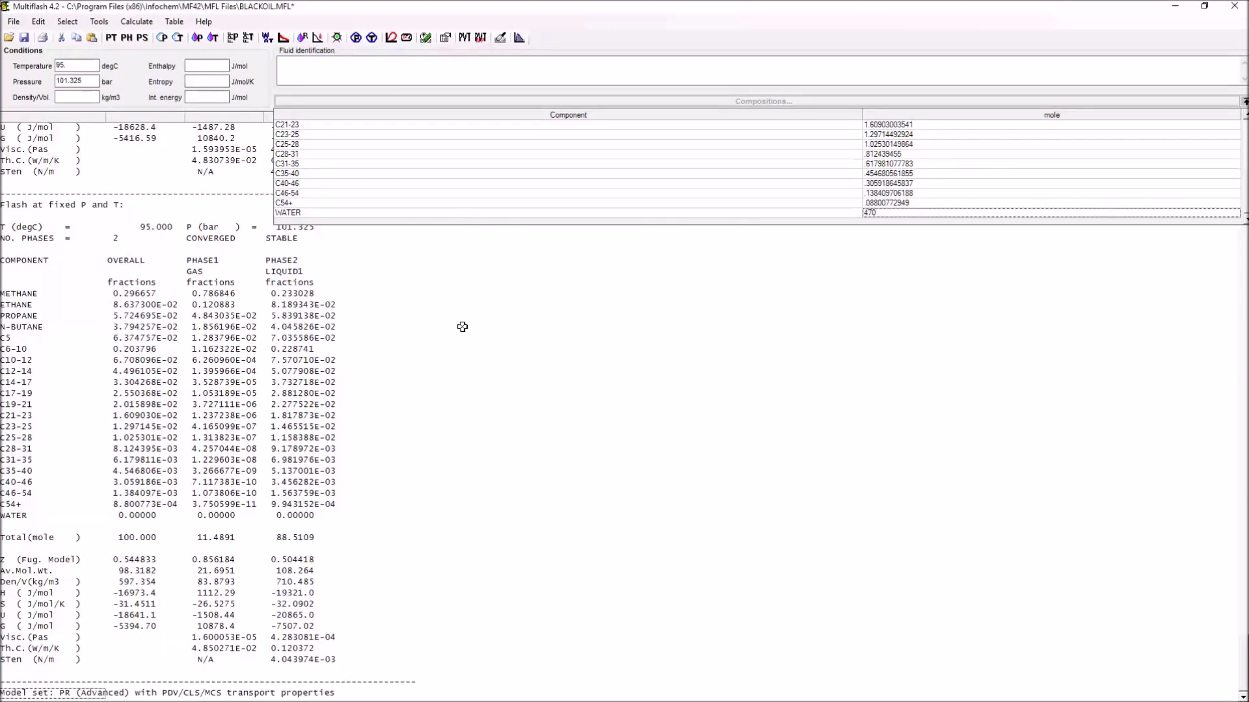
# Plot the water-containing fluid's gas envelope with extra points, overlaid on the first, then close it.
pyautogui.click(392, 39)
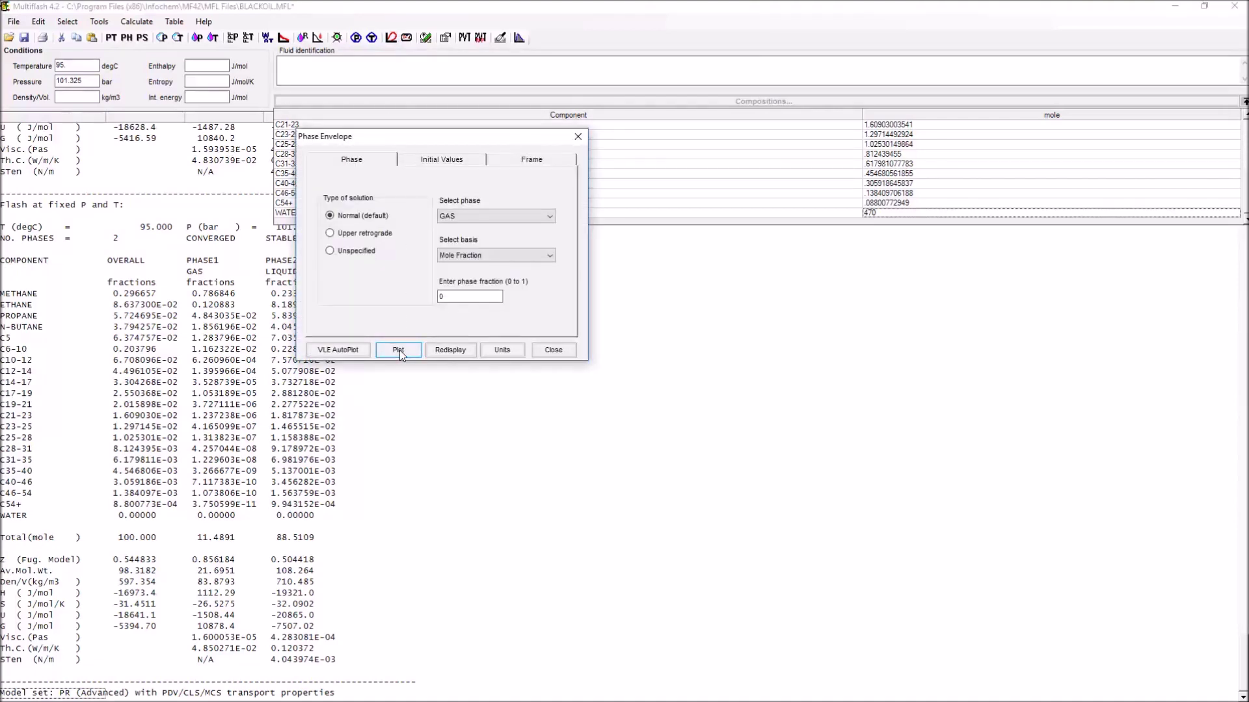
pyautogui.click(399, 350)
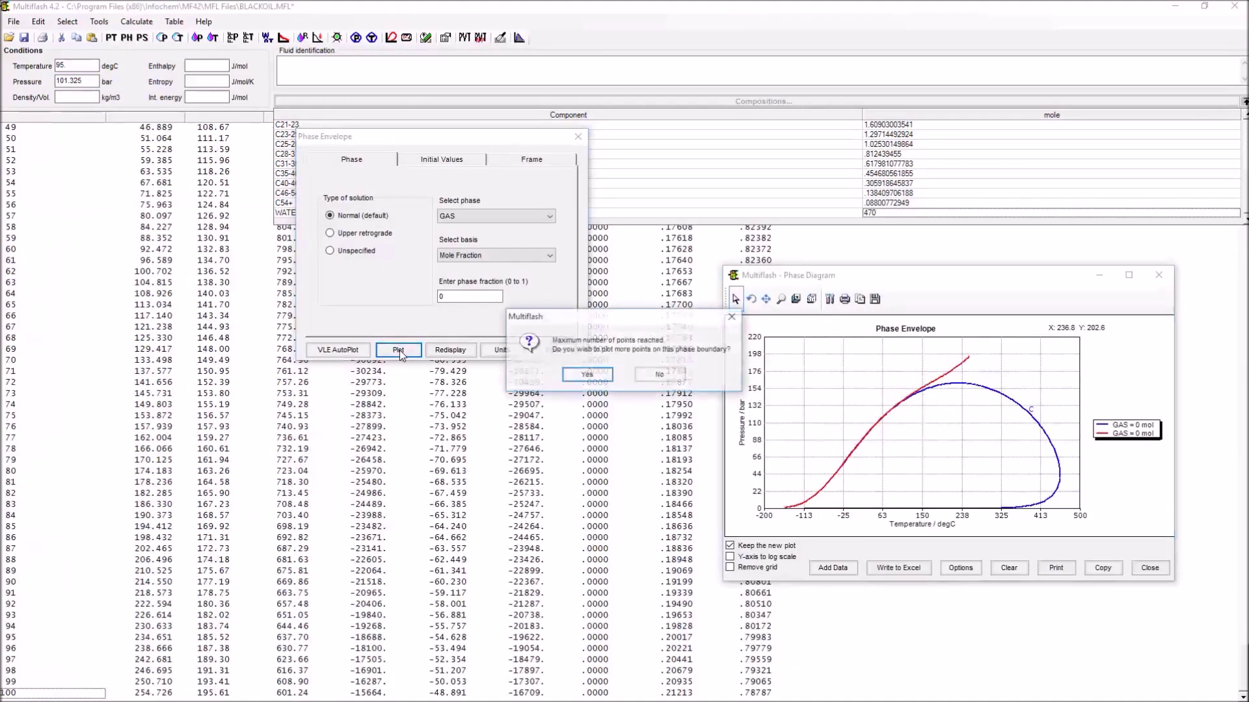
pyautogui.click(587, 376)
pyautogui.click(586, 376)
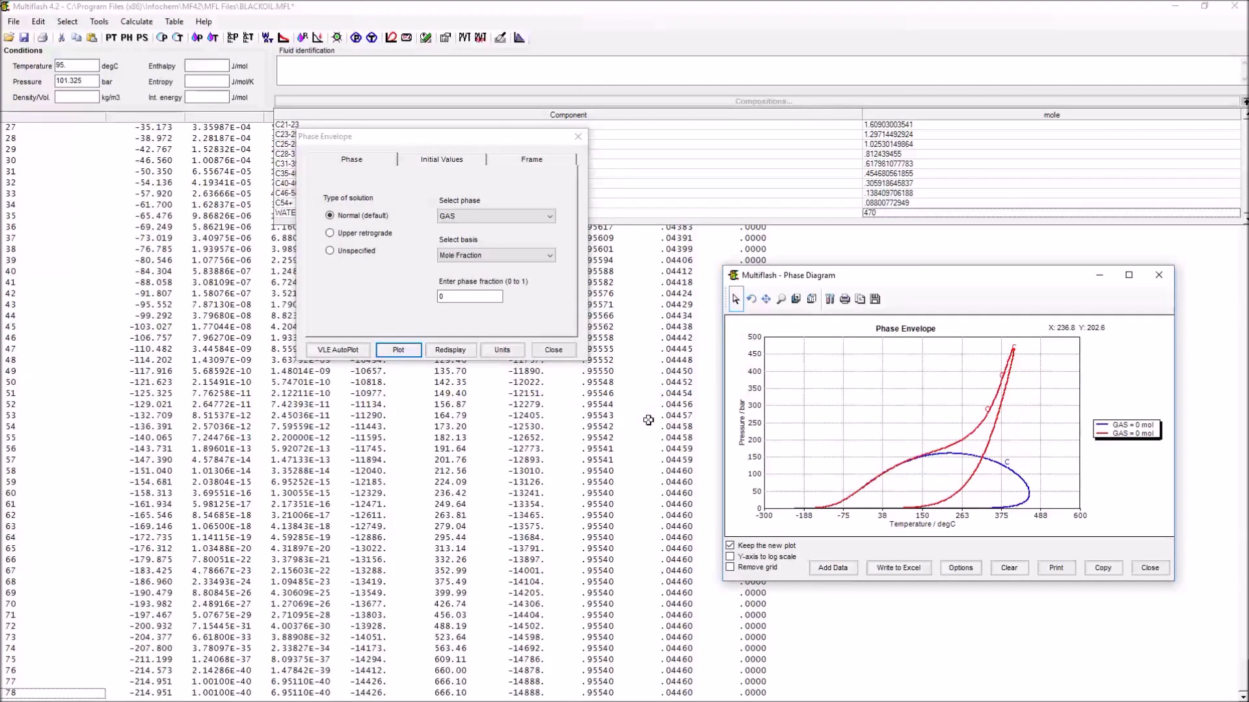
pyautogui.click(578, 137)
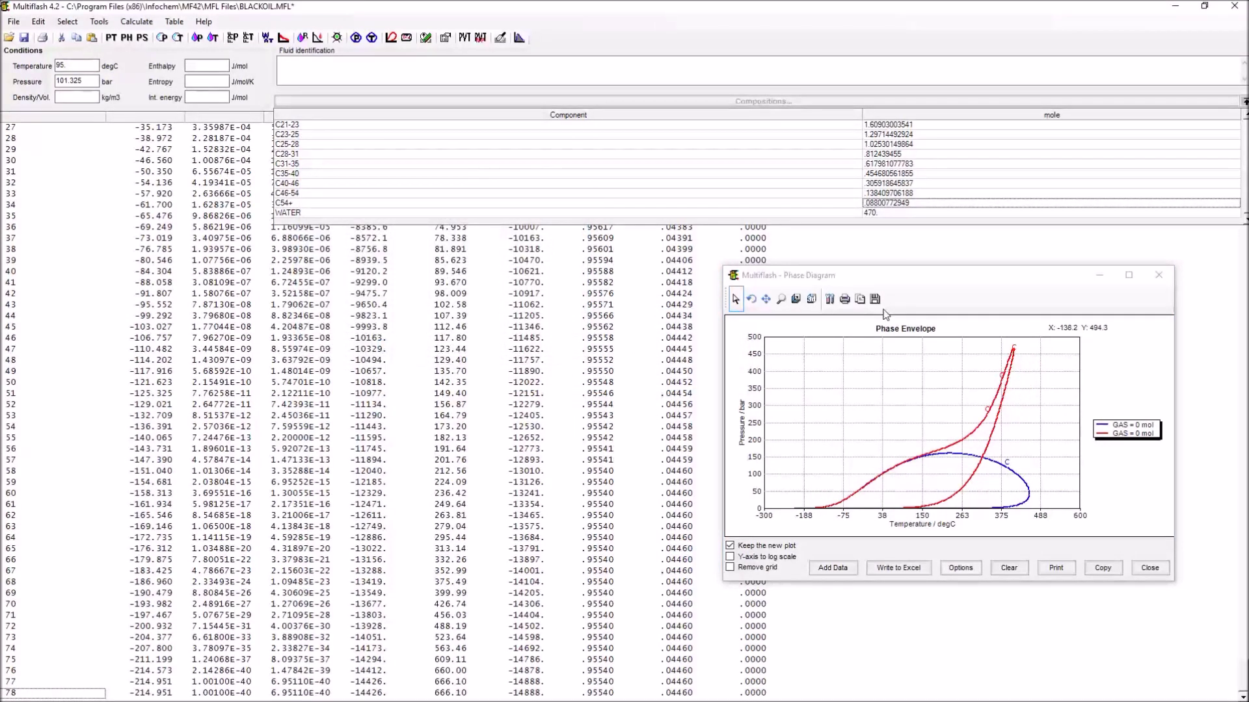
pyautogui.moveTo(973, 279); pyautogui.dragTo(684, 239)
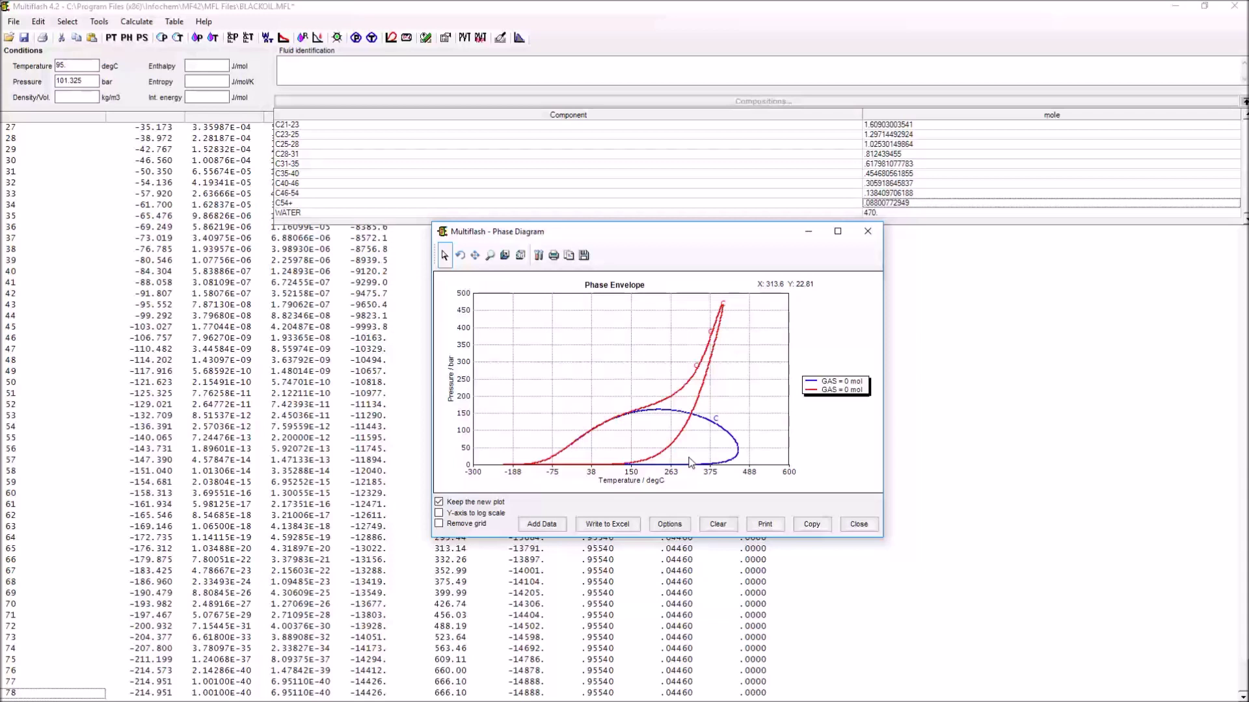
pyautogui.click(747, 607)
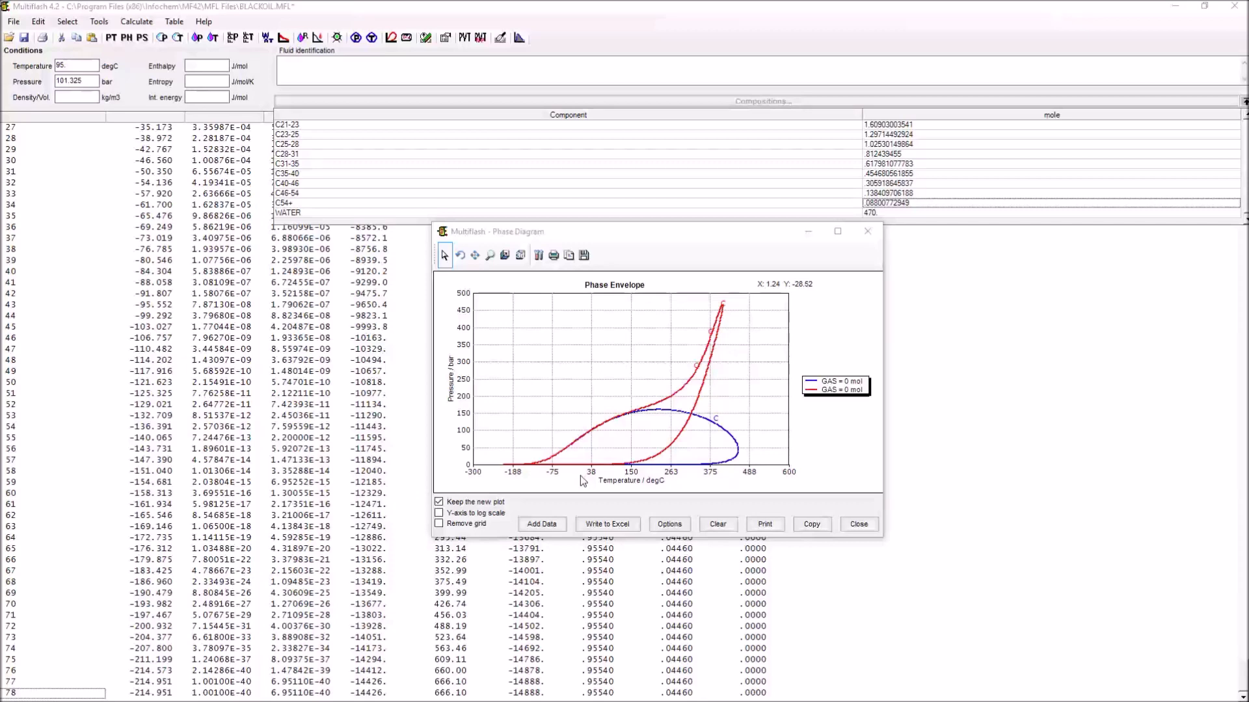
pyautogui.click(872, 233)
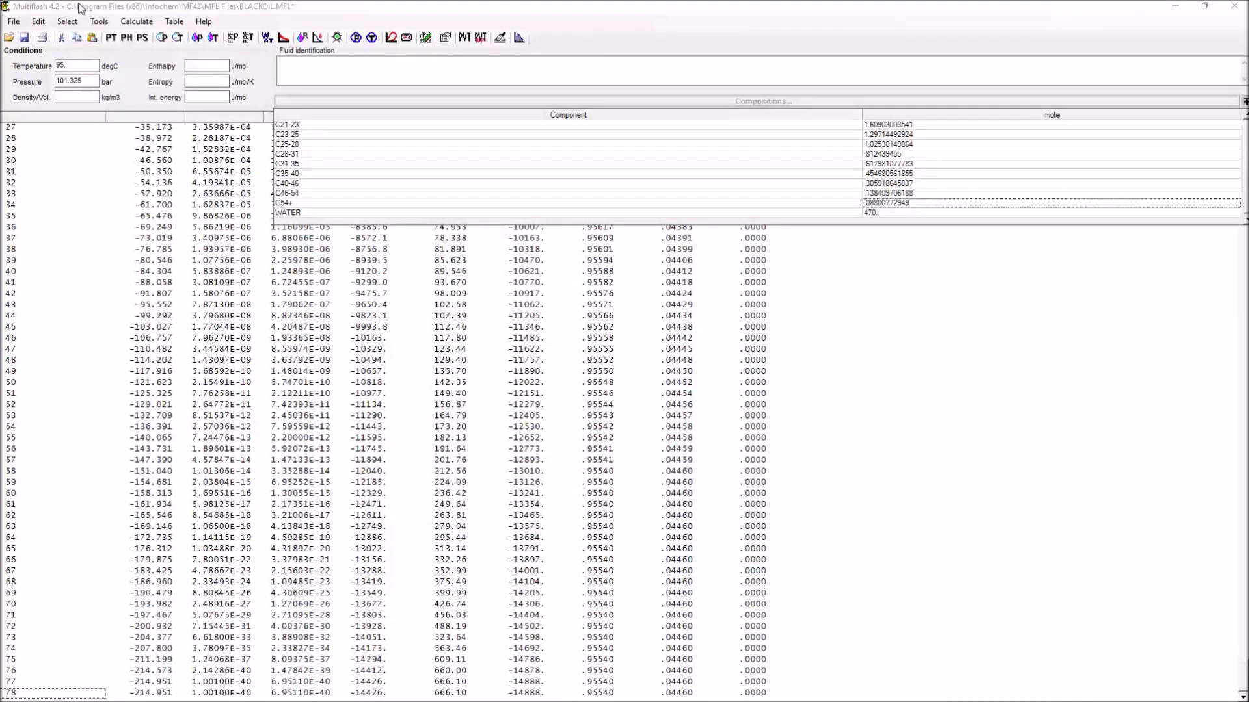
# Switch input units to degF for temperature and psi for pressure, so conditions read 203 degF and 1469.59488 psi.
pyautogui.click(68, 22)
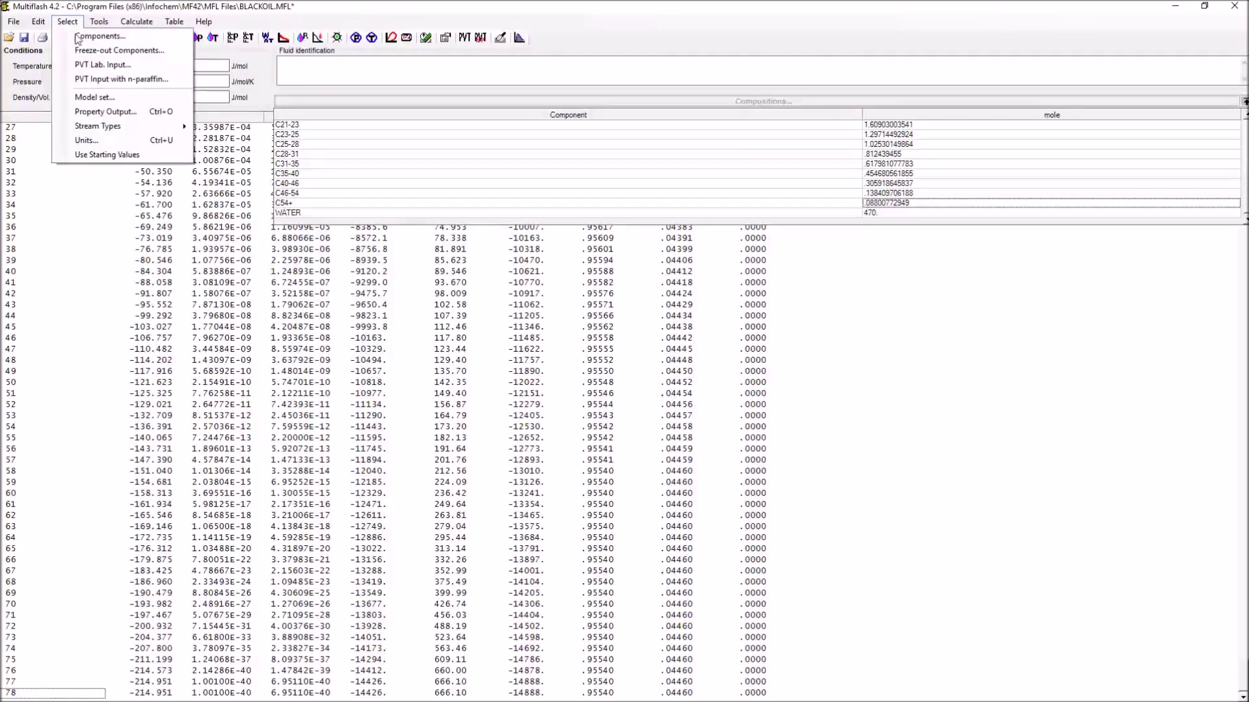
pyautogui.click(119, 141)
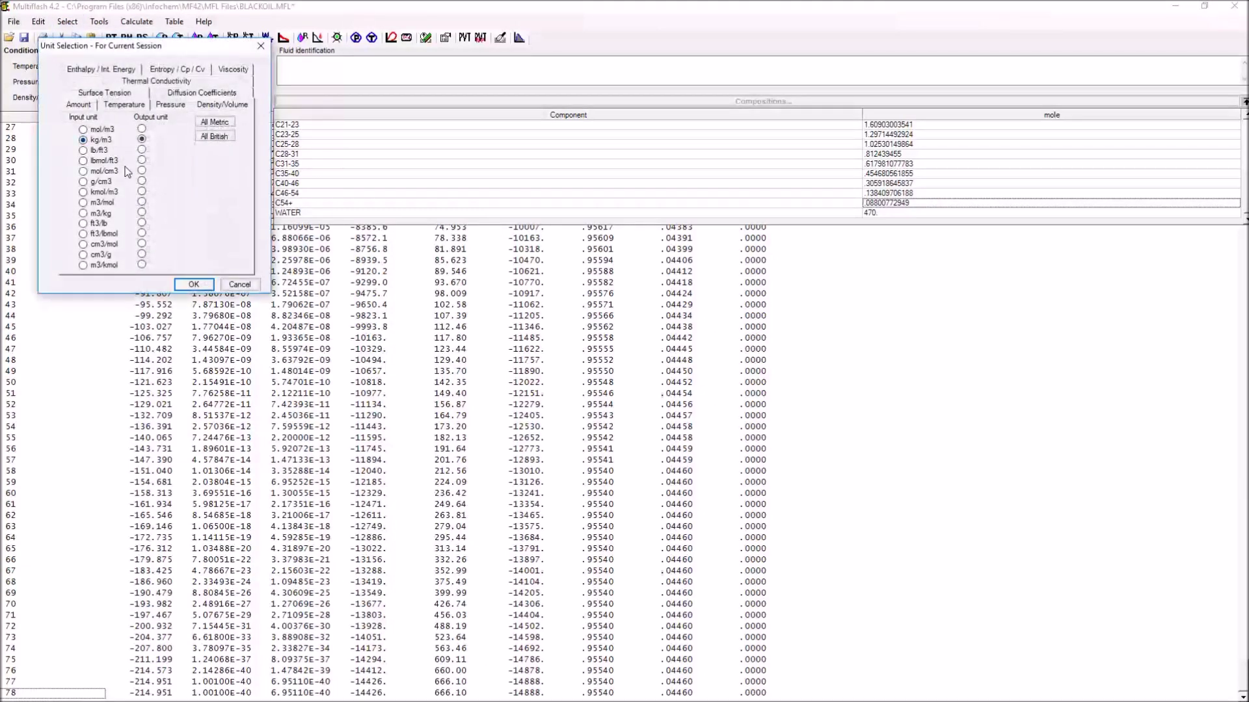
pyautogui.click(124, 104)
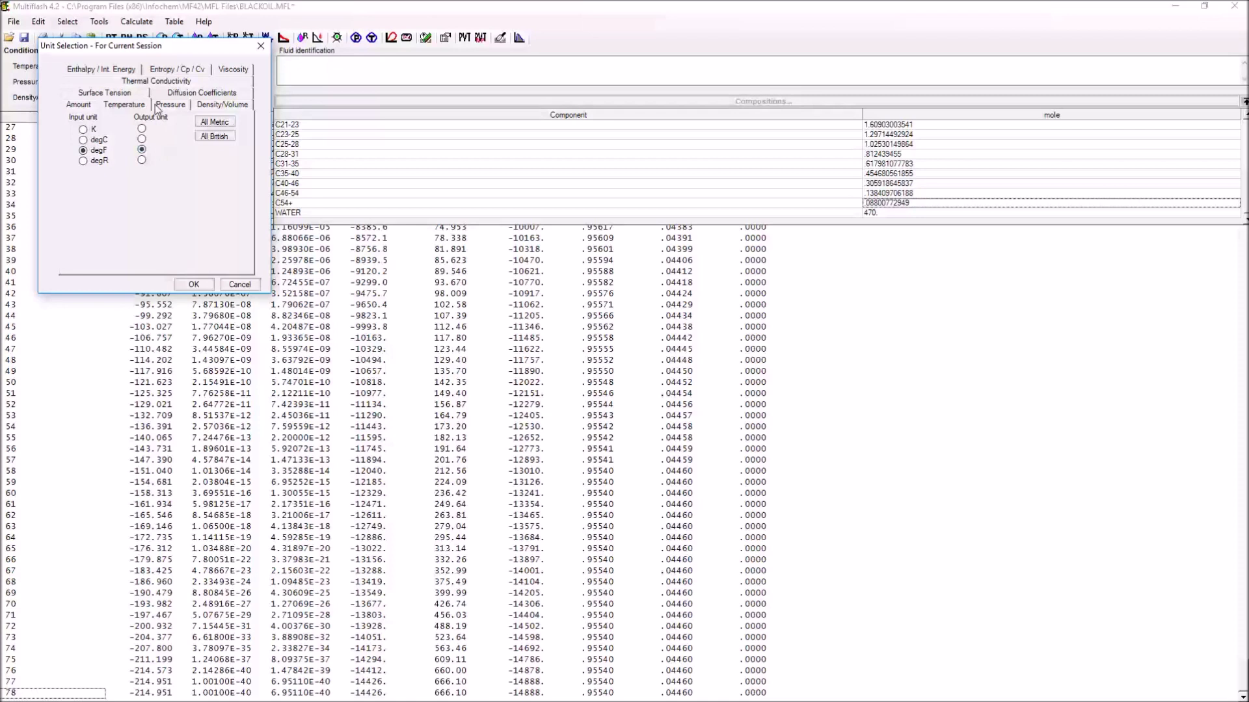
pyautogui.click(164, 105)
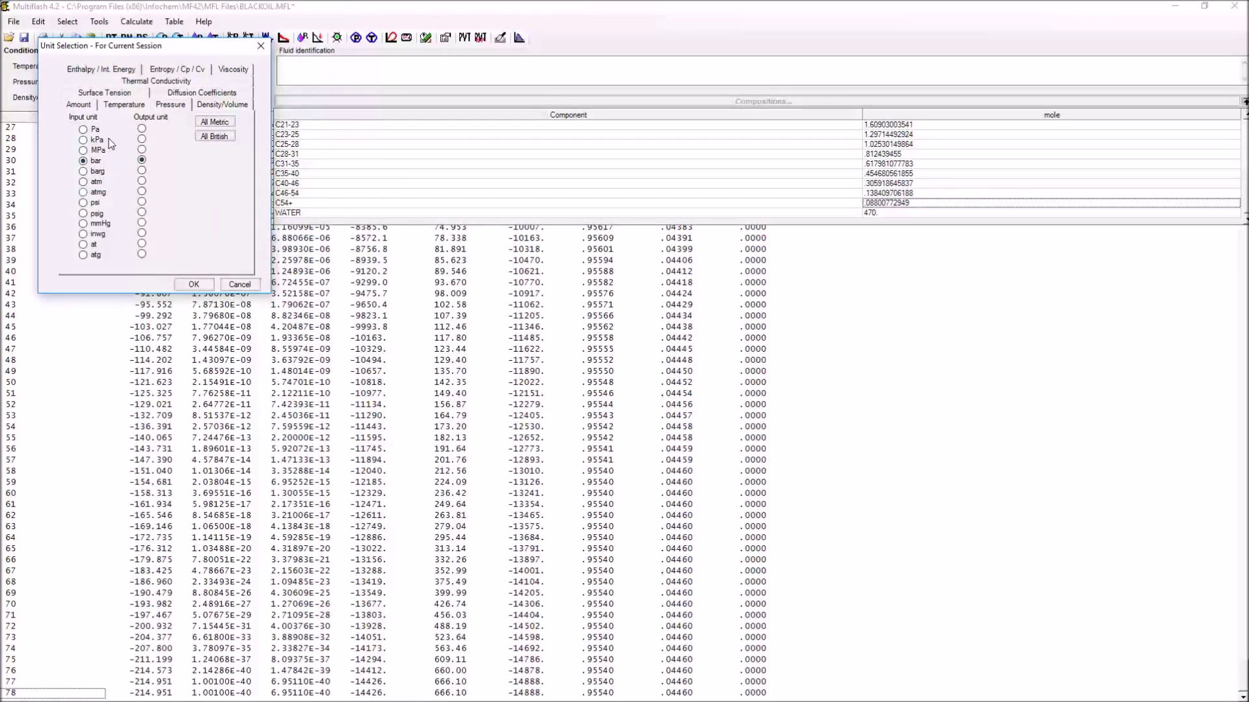
pyautogui.click(95, 203)
pyautogui.click(193, 285)
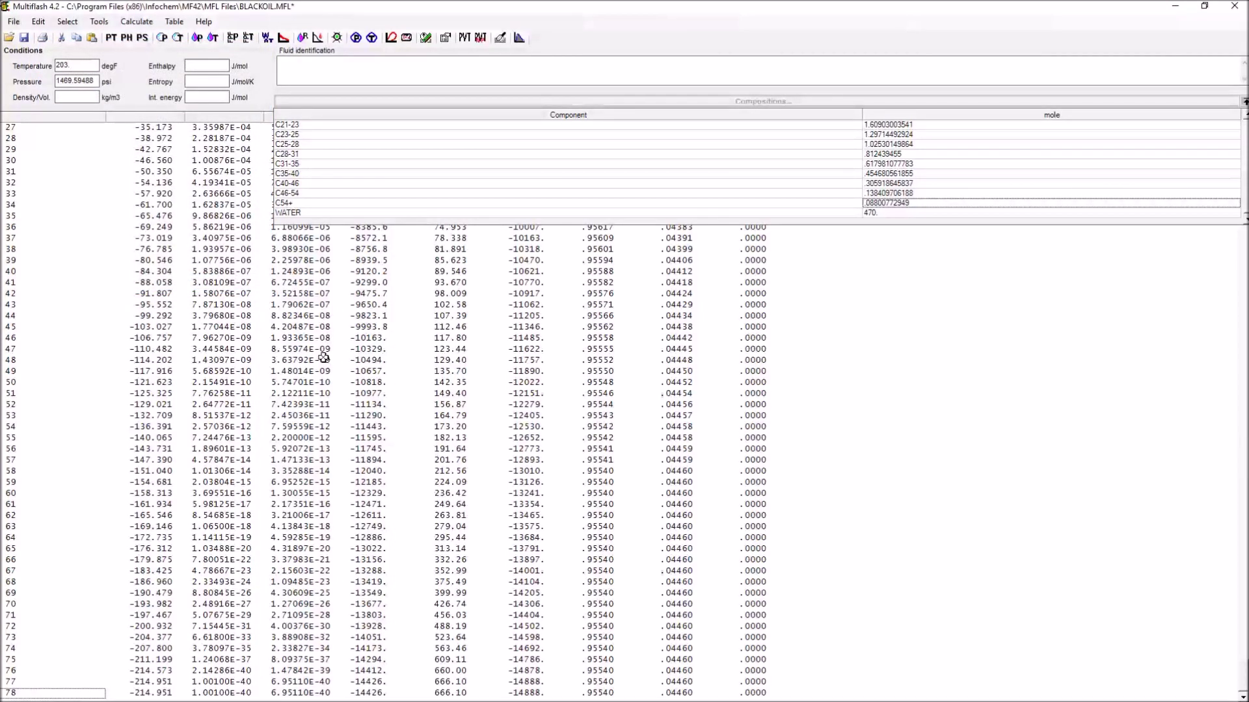
pyautogui.click(178, 27)
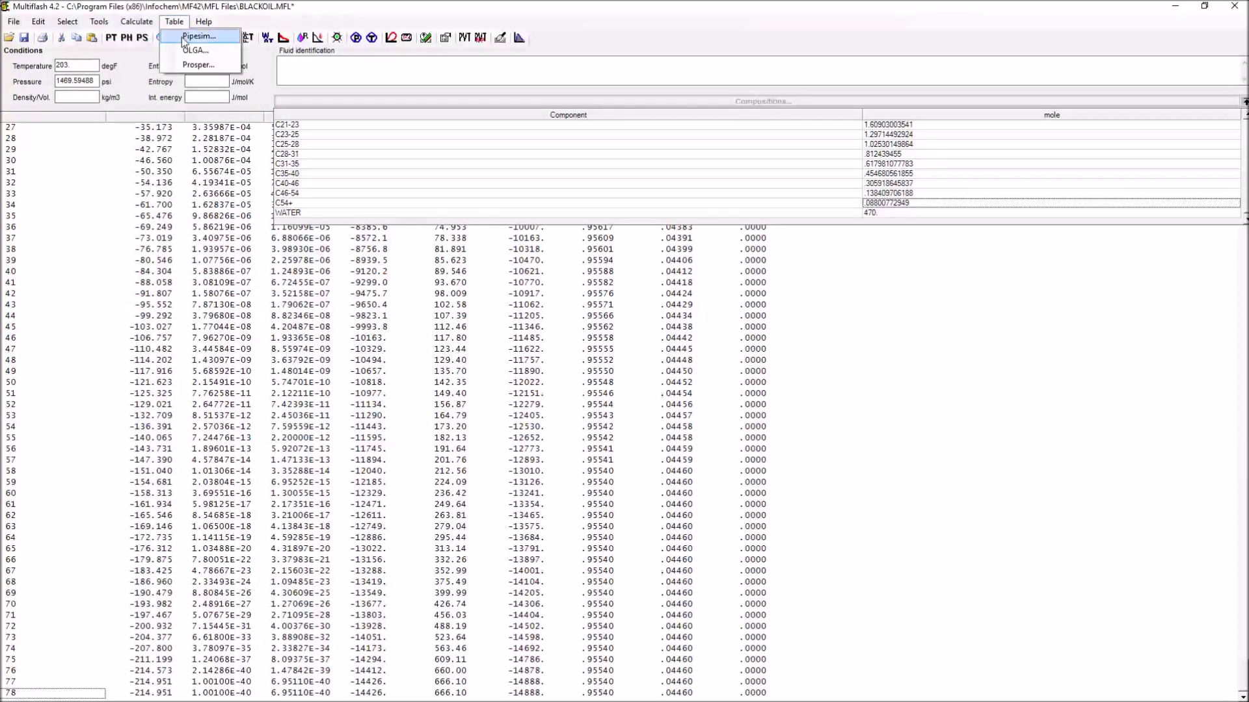
# Bring up the OLGA table settings with output file D:\Dropbox\OLGA\MFOlga1.tab and fluid id BlackOilWithWater.
pyautogui.click(188, 51)
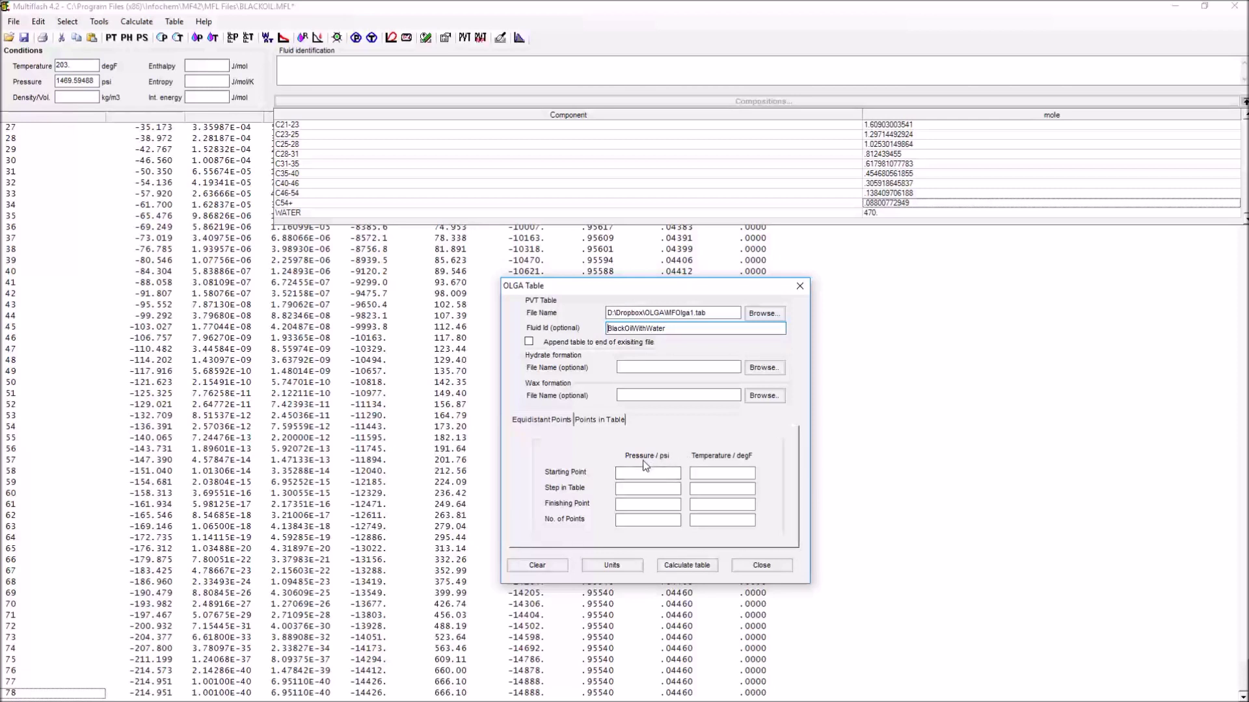
pyautogui.click(727, 472)
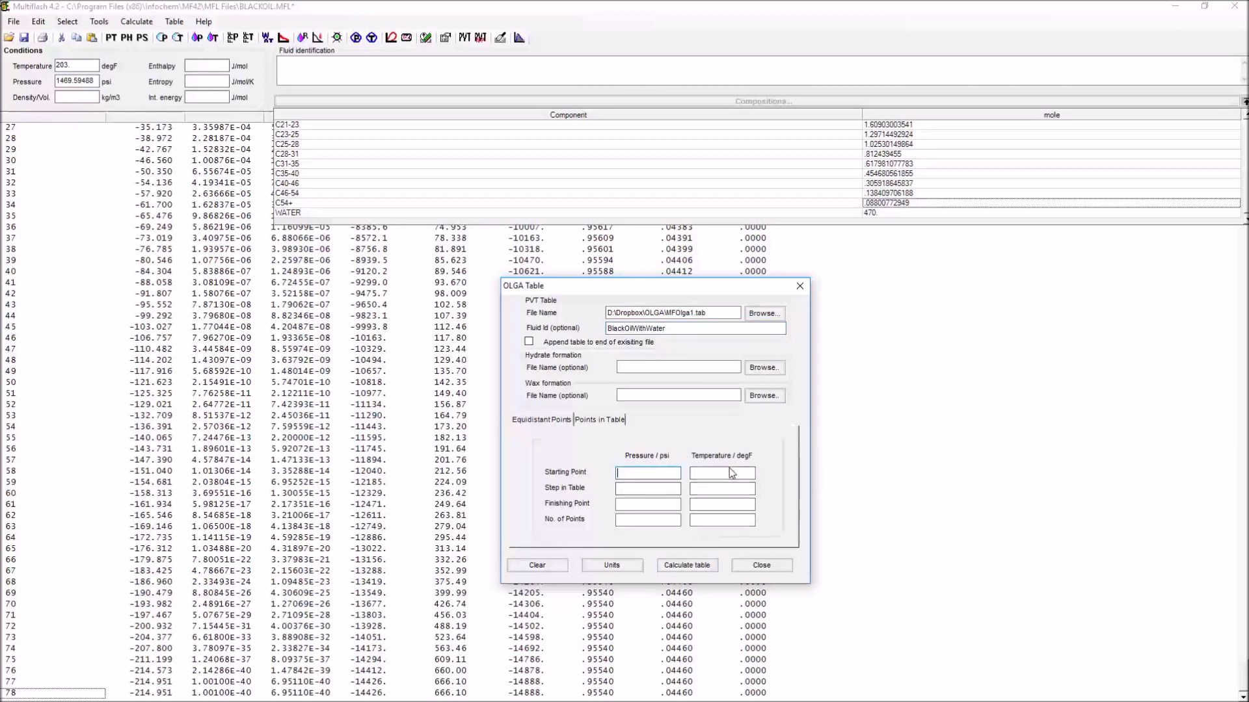
# Enter 100 psi as the pressure starting point and 1500 psi as the finishing point.
pyautogui.click(721, 505)
pyautogui.click(692, 521)
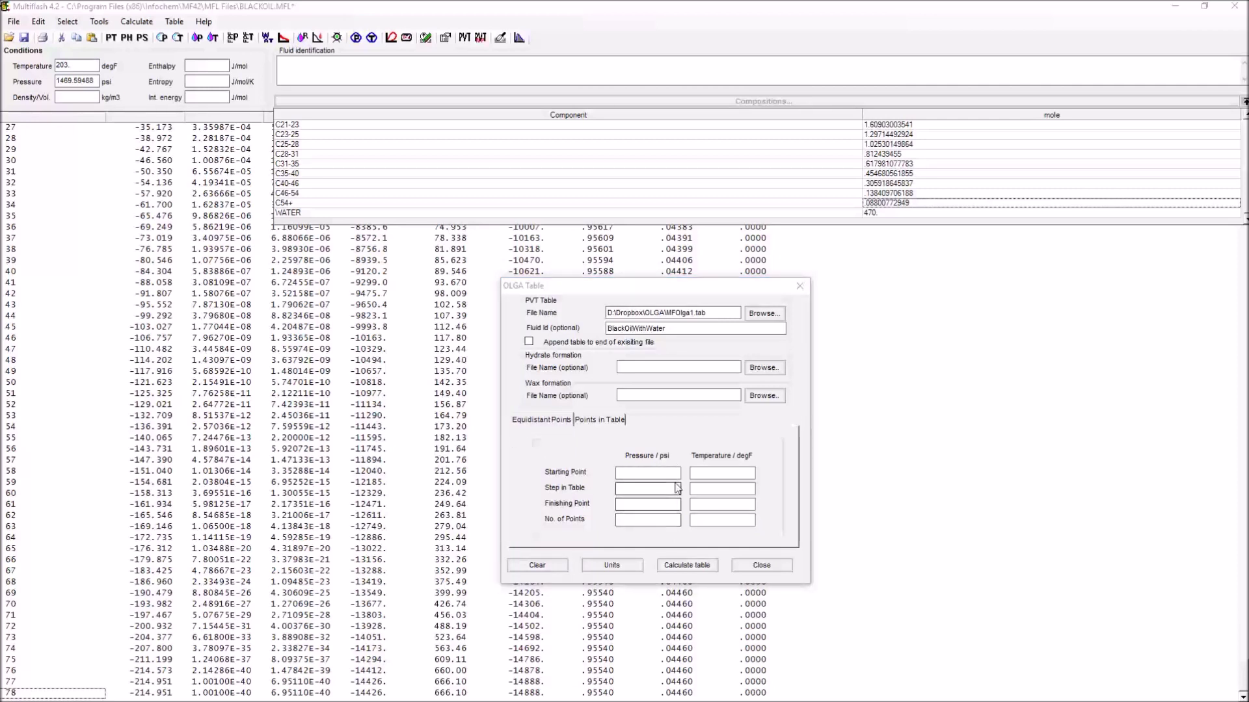
pyautogui.click(643, 473)
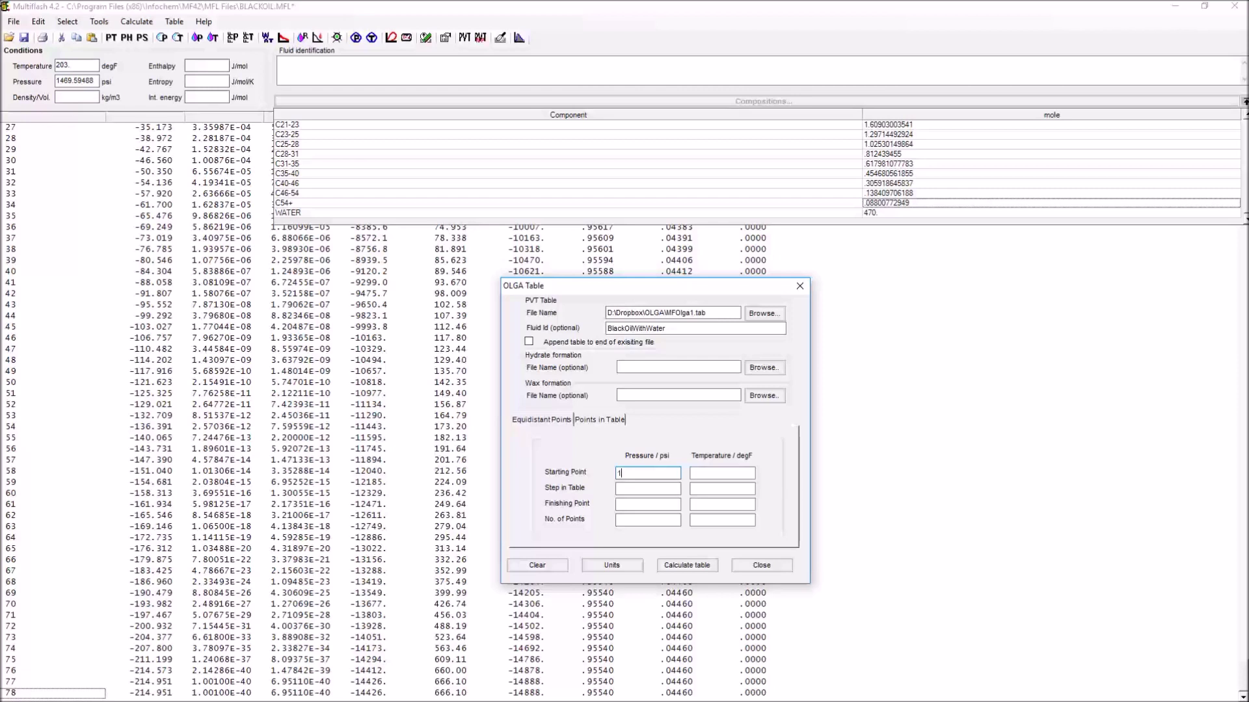
pyautogui.write('00')
pyautogui.click(654, 503)
pyautogui.write('1')
pyautogui.click(737, 503)
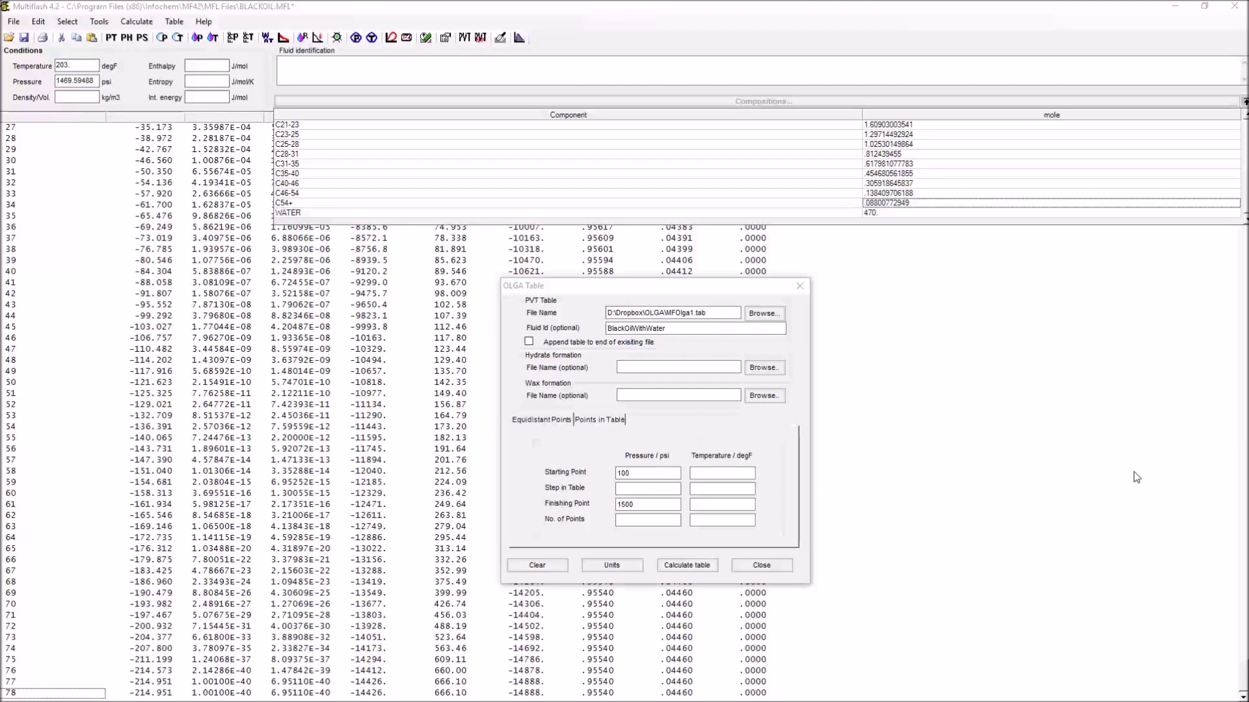
pyautogui.click(766, 520)
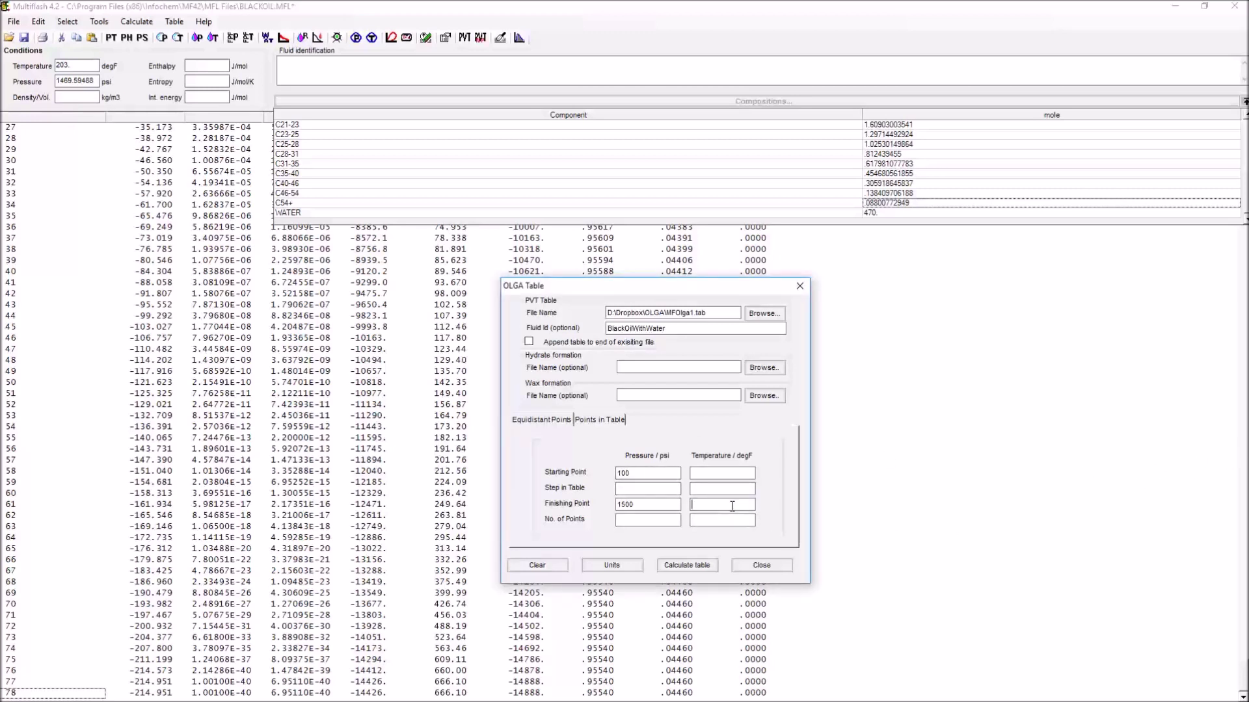
# Enter temperatures from -10 to 400 degF, with 50 points for both pressure and temperature.
pyautogui.write('400')
pyautogui.click(735, 473)
pyautogui.write('-10')
pyautogui.click(650, 521)
pyautogui.click(726, 521)
# Calculate the OLGA table into MFOlga1.tab and close the OLGA Table dialog.
pyautogui.click(700, 566)
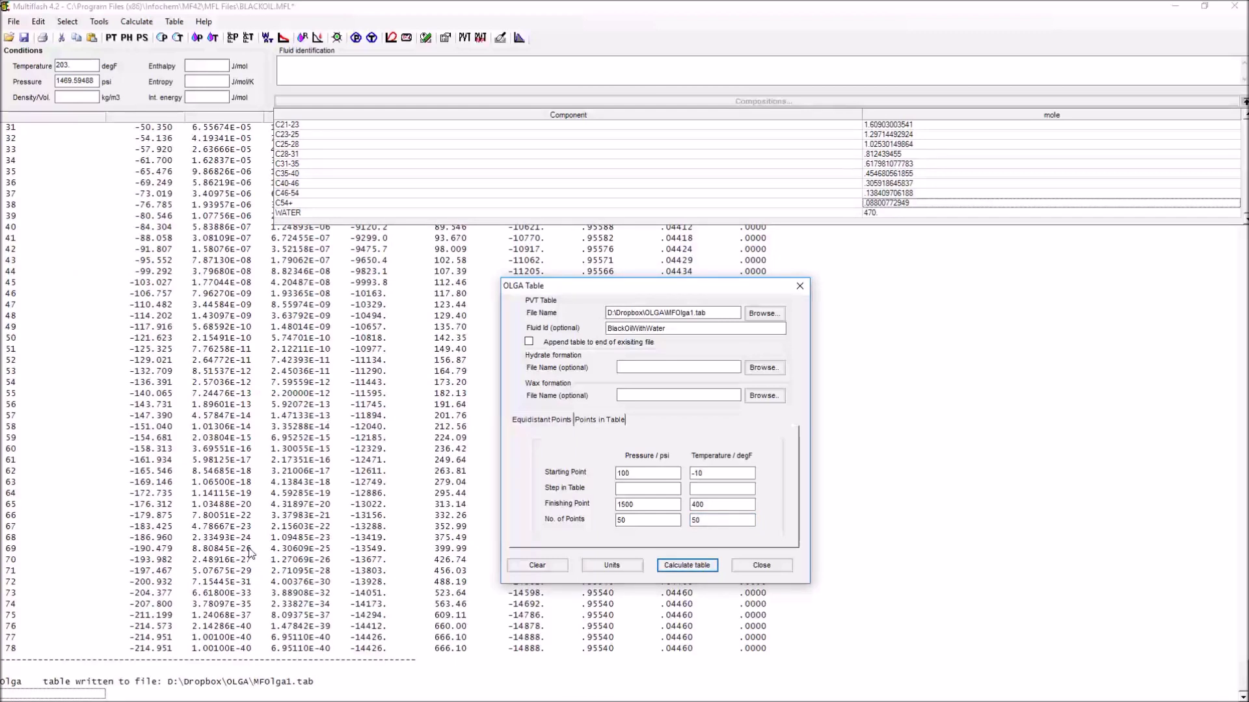
pyautogui.click(296, 688)
pyautogui.click(799, 286)
# Copy the MFOlga1.tab output path and open the file in Notepad.
pyautogui.moveTo(103, 685); pyautogui.dragTo(322, 673)
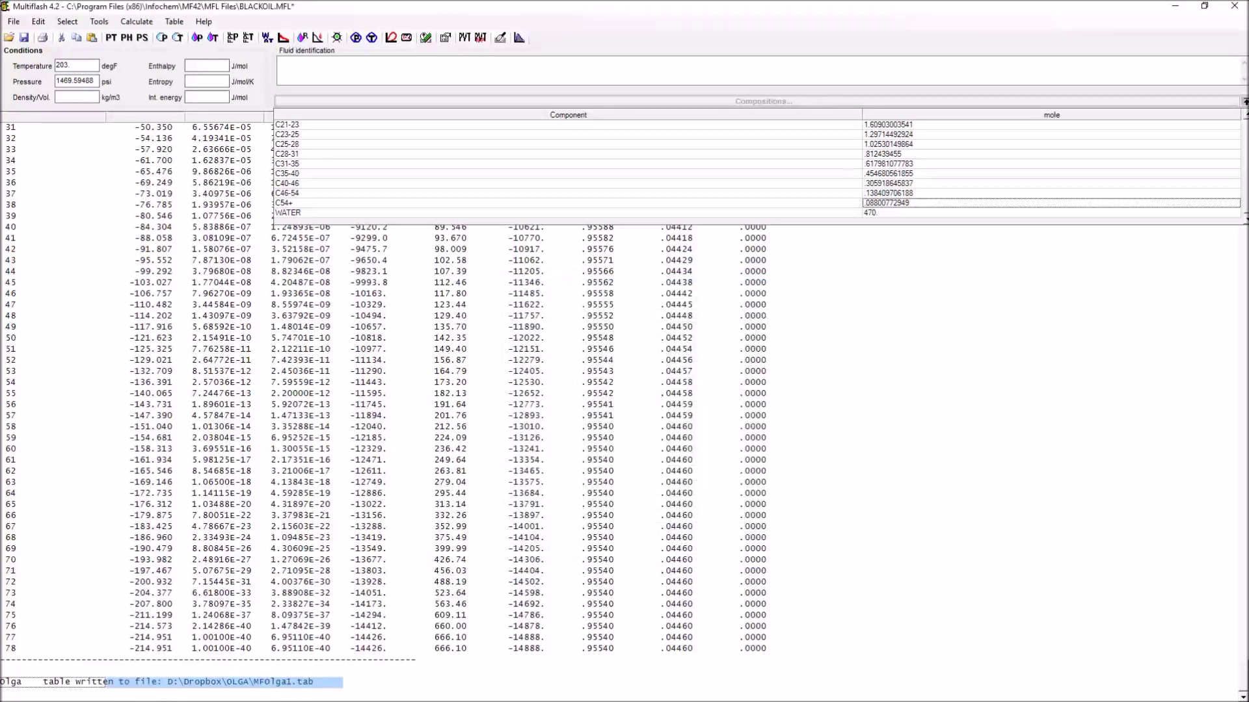
pyautogui.hotkey('alt', 'Tab')
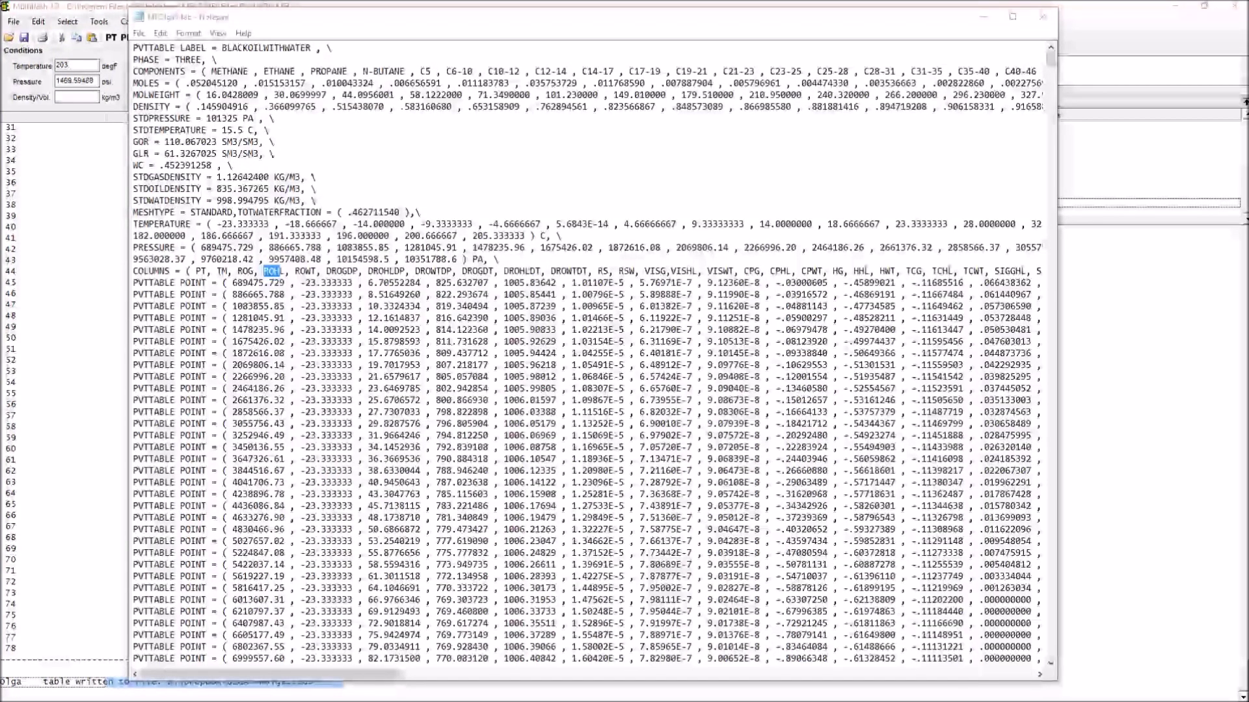
pyautogui.click(504, 442)
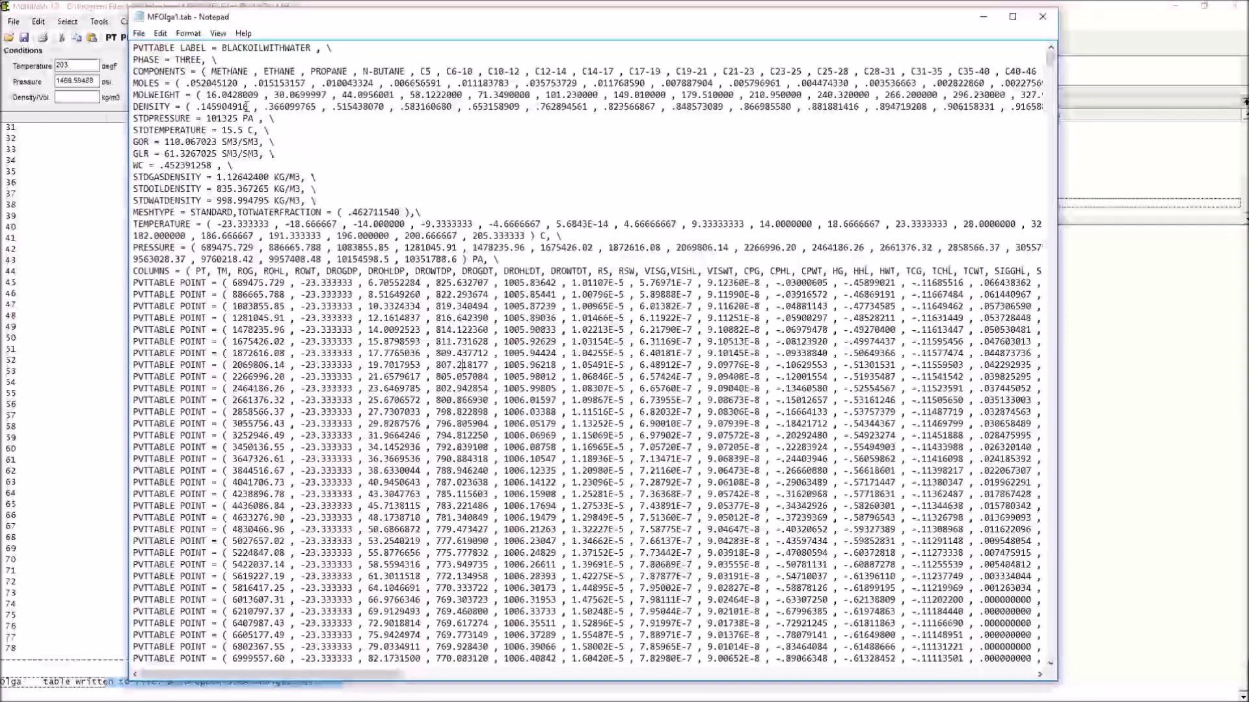
# Inspect the PHASE = THREE, MOLES, TEMPERATURE and PRESSURE header lines of MFOlga1.tab.
pyautogui.moveTo(228, 60); pyautogui.dragTo(368, 71)
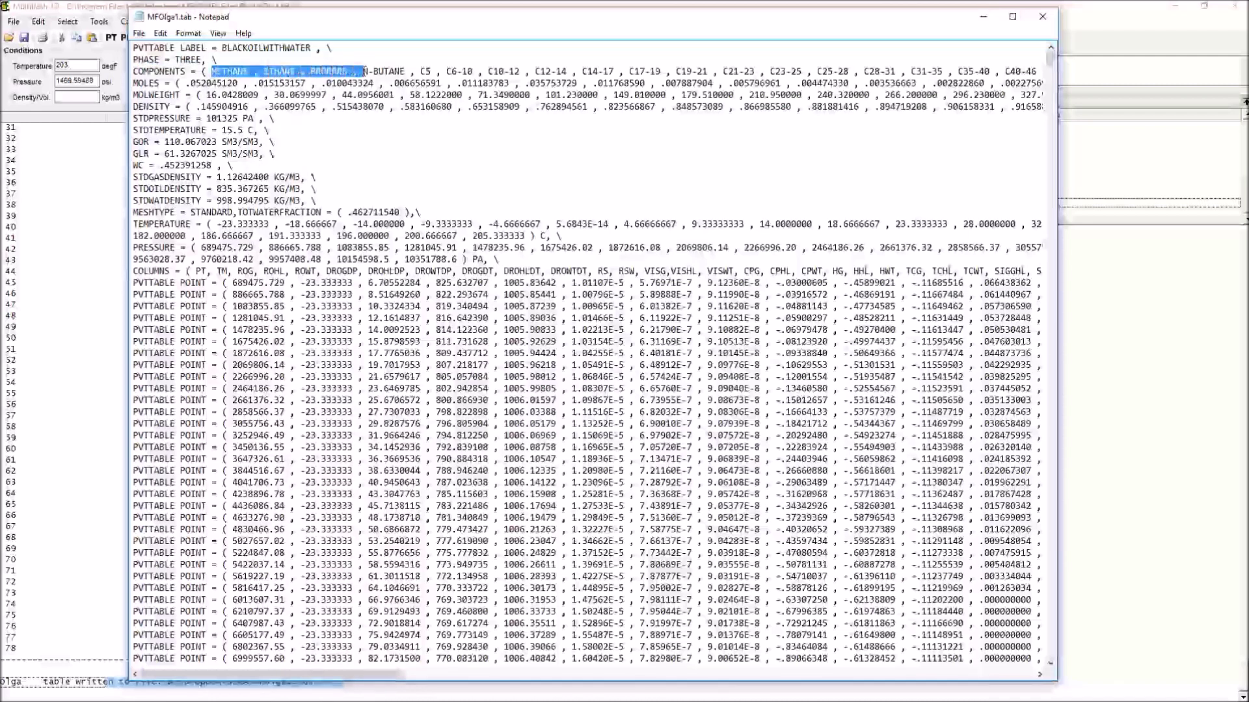
pyautogui.click(356, 135)
pyautogui.moveTo(202, 83); pyautogui.dragTo(308, 82)
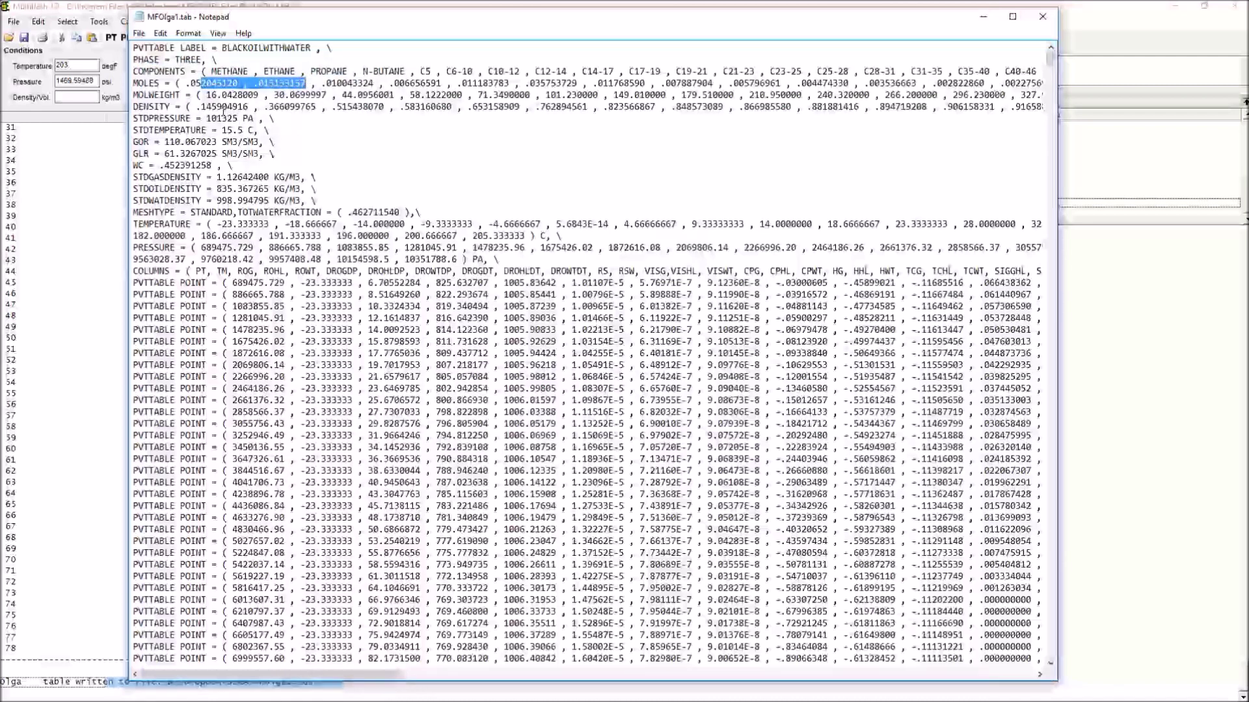
pyautogui.moveTo(133, 83); pyautogui.dragTo(1040, 85)
pyautogui.click(365, 156)
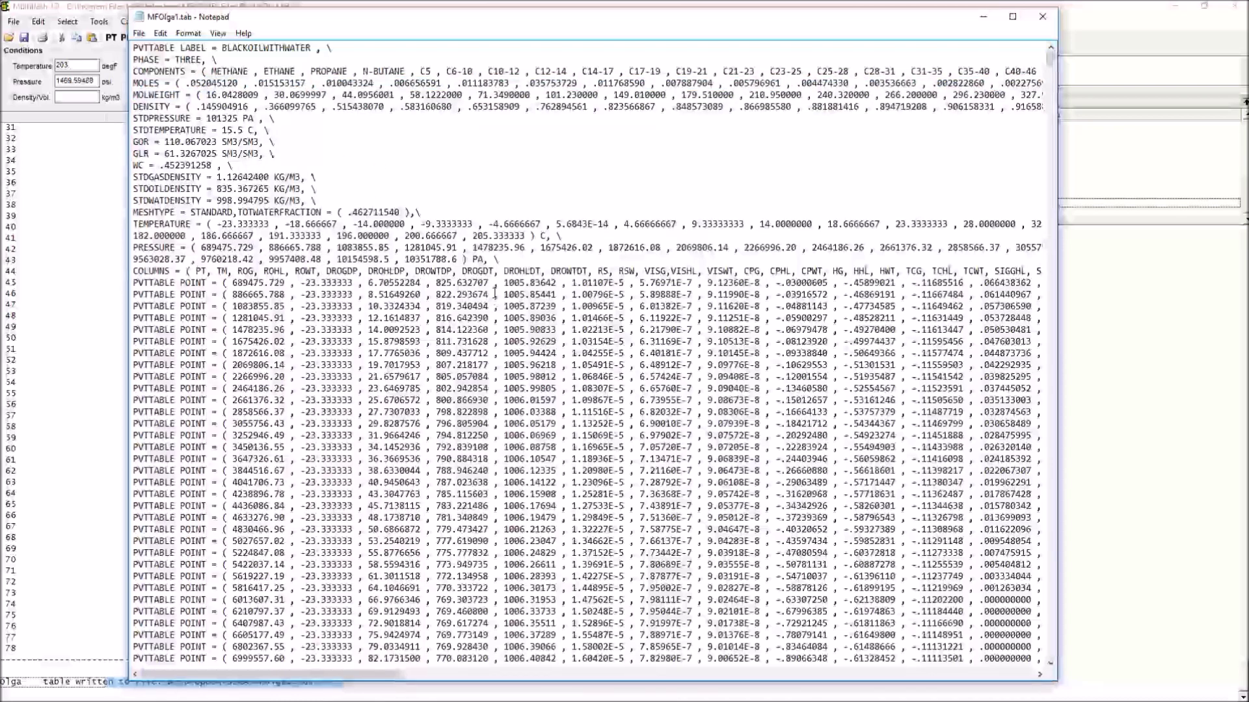
pyautogui.moveTo(258, 224); pyautogui.dragTo(650, 376)
pyautogui.click(155, 227)
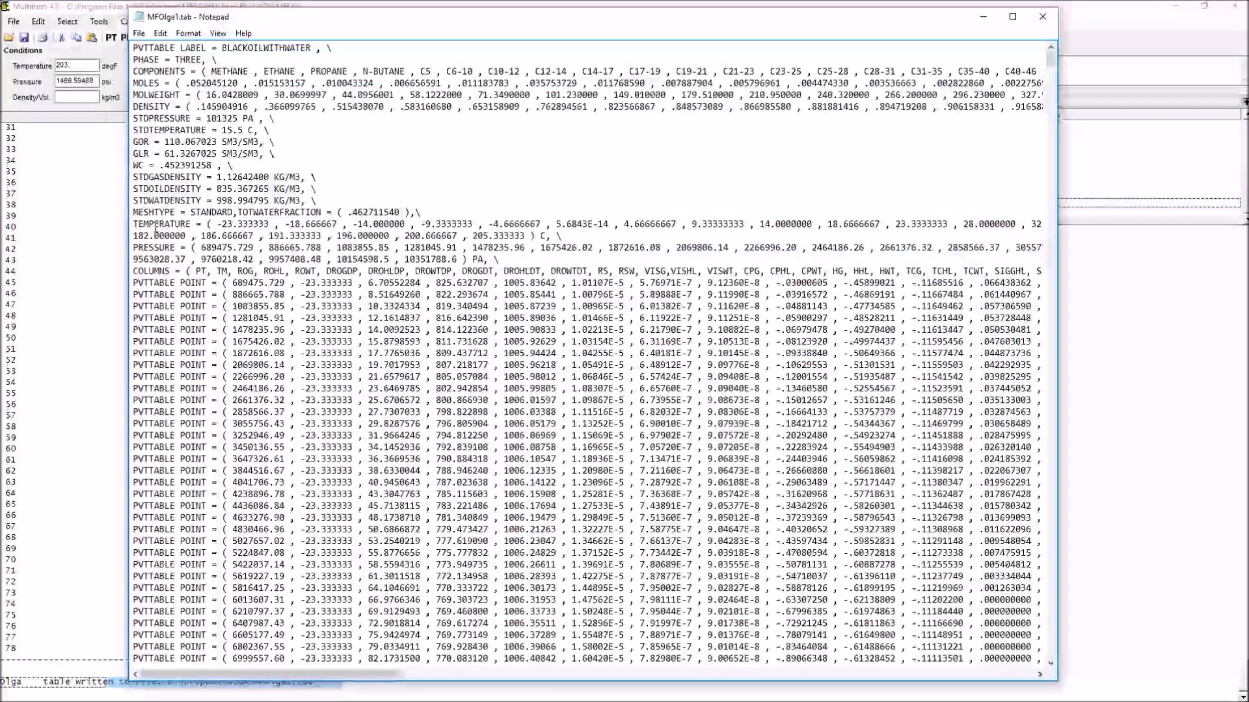
pyautogui.moveTo(133, 224); pyautogui.dragTo(321, 225)
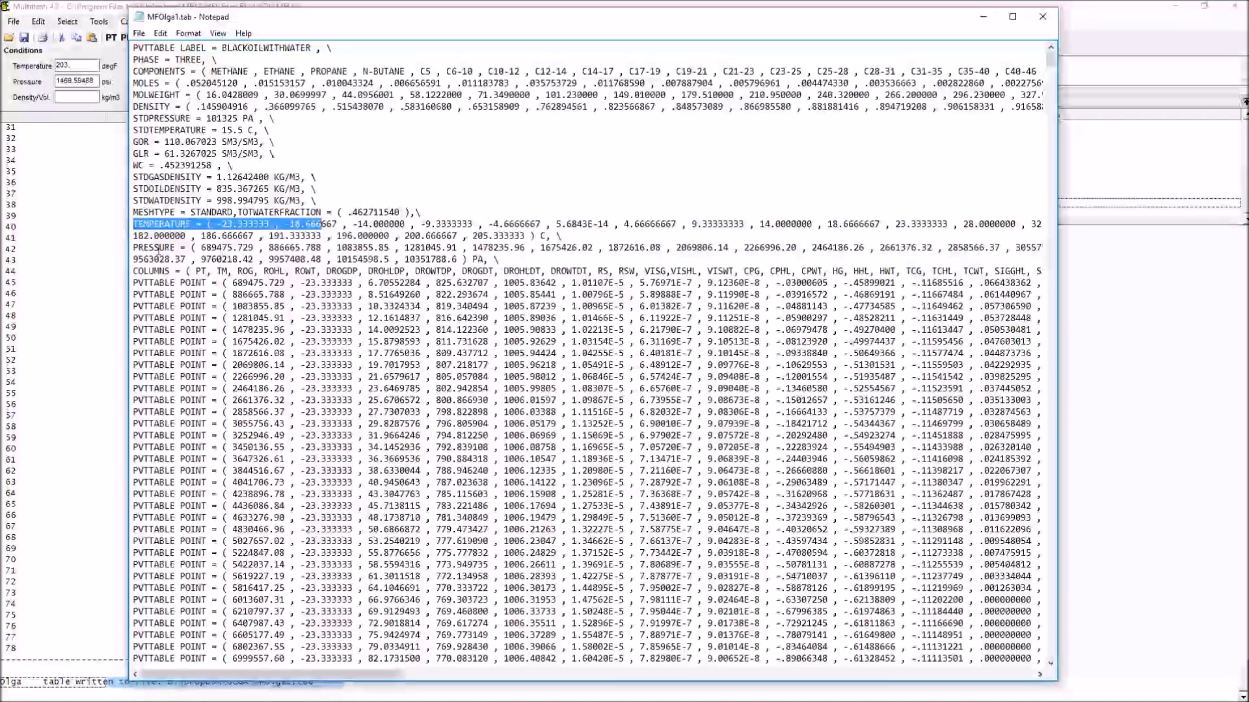
pyautogui.moveTo(157, 251); pyautogui.dragTo(359, 260)
pyautogui.click(461, 435)
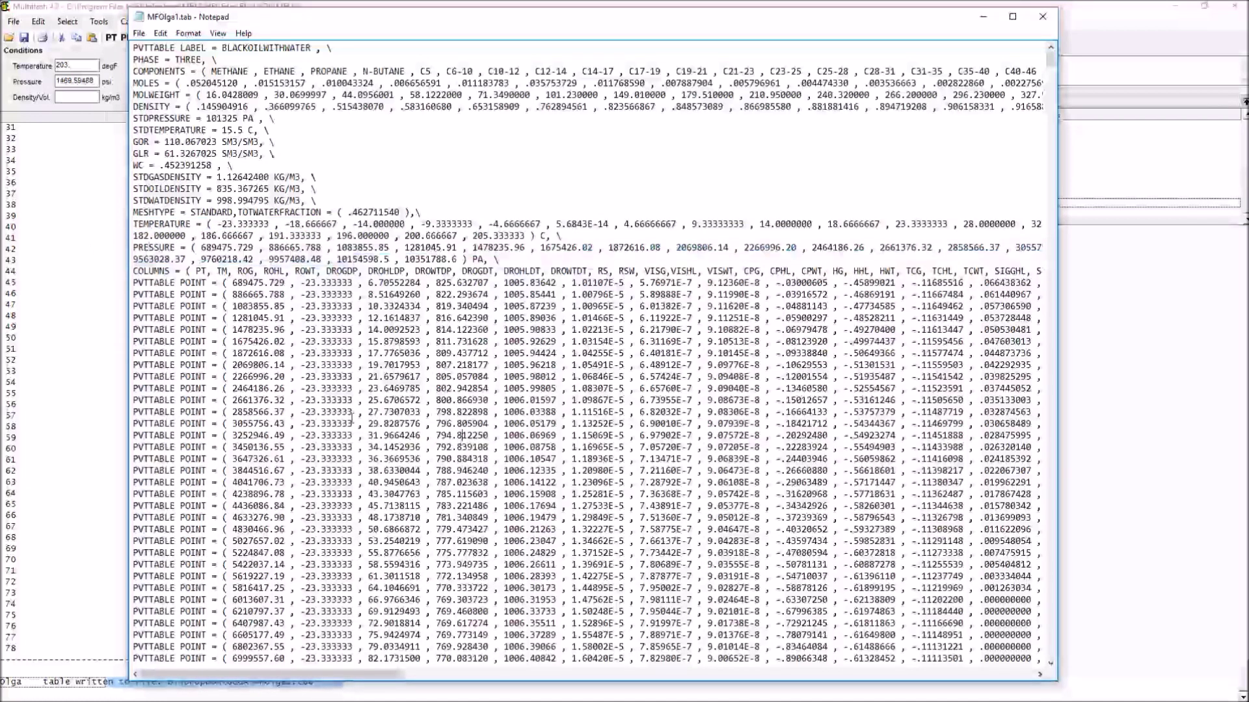
# Review the PVTTABLE POINT rows and ROG/ROHL column names, then close Notepad.
pyautogui.moveTo(222, 284); pyautogui.dragTo(549, 413)
pyautogui.click(368, 470)
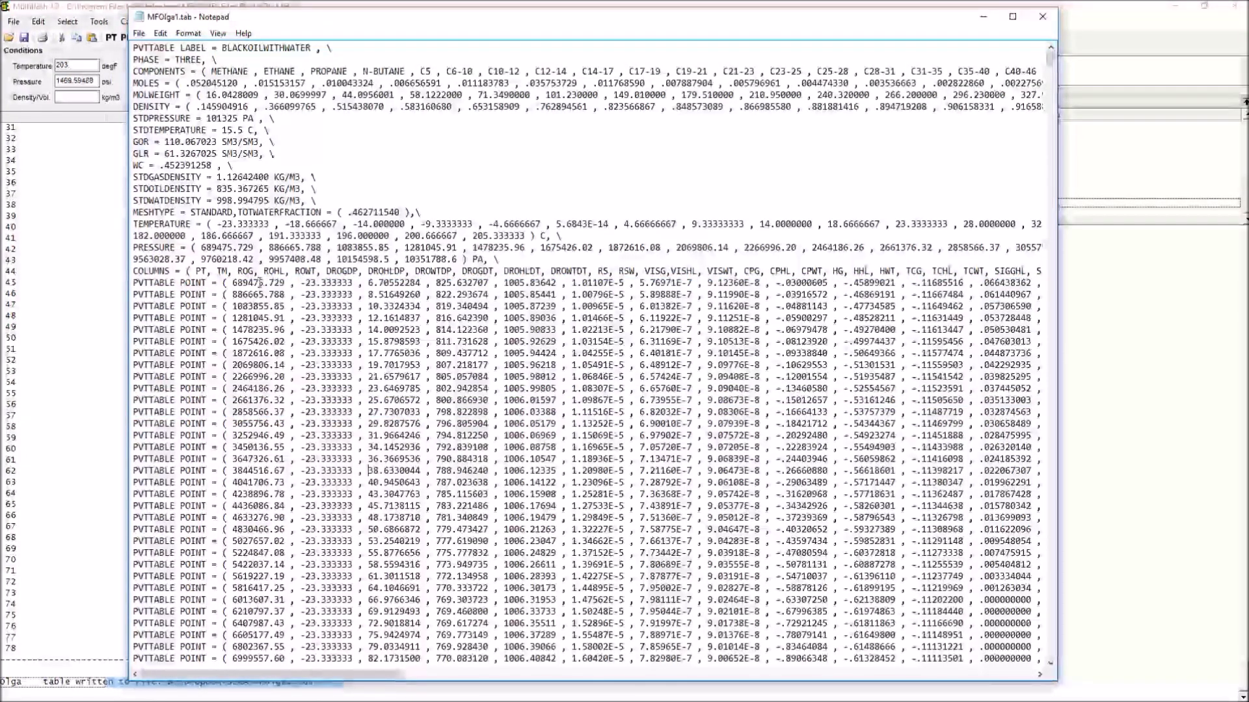
pyautogui.click(241, 271)
pyautogui.moveTo(268, 271); pyautogui.dragTo(317, 272)
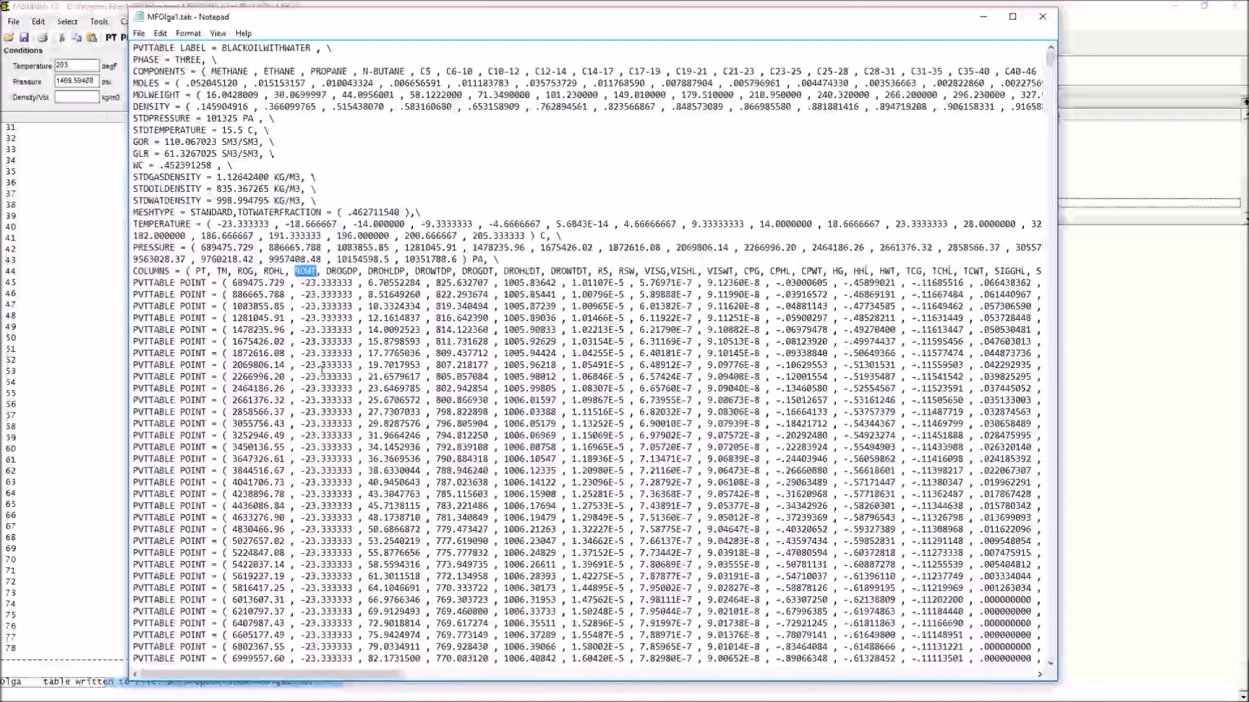
pyautogui.click(404, 371)
pyautogui.moveTo(381, 282); pyautogui.dragTo(547, 283)
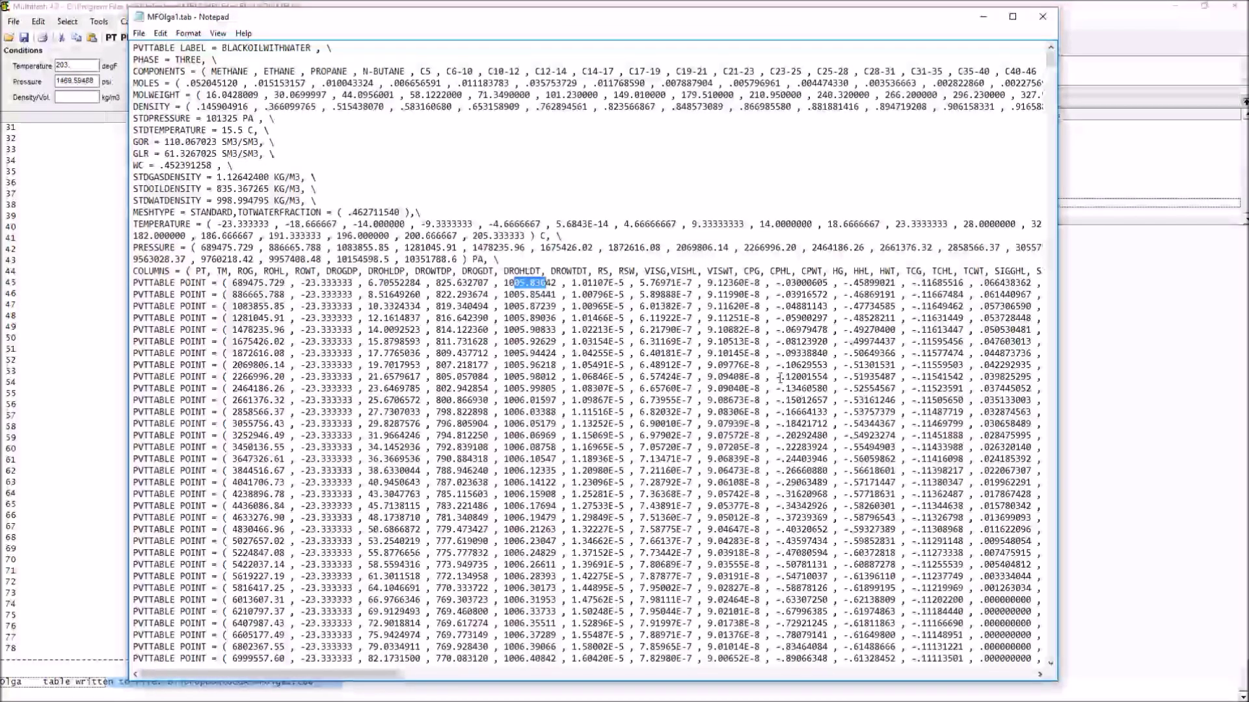
pyautogui.click(1043, 17)
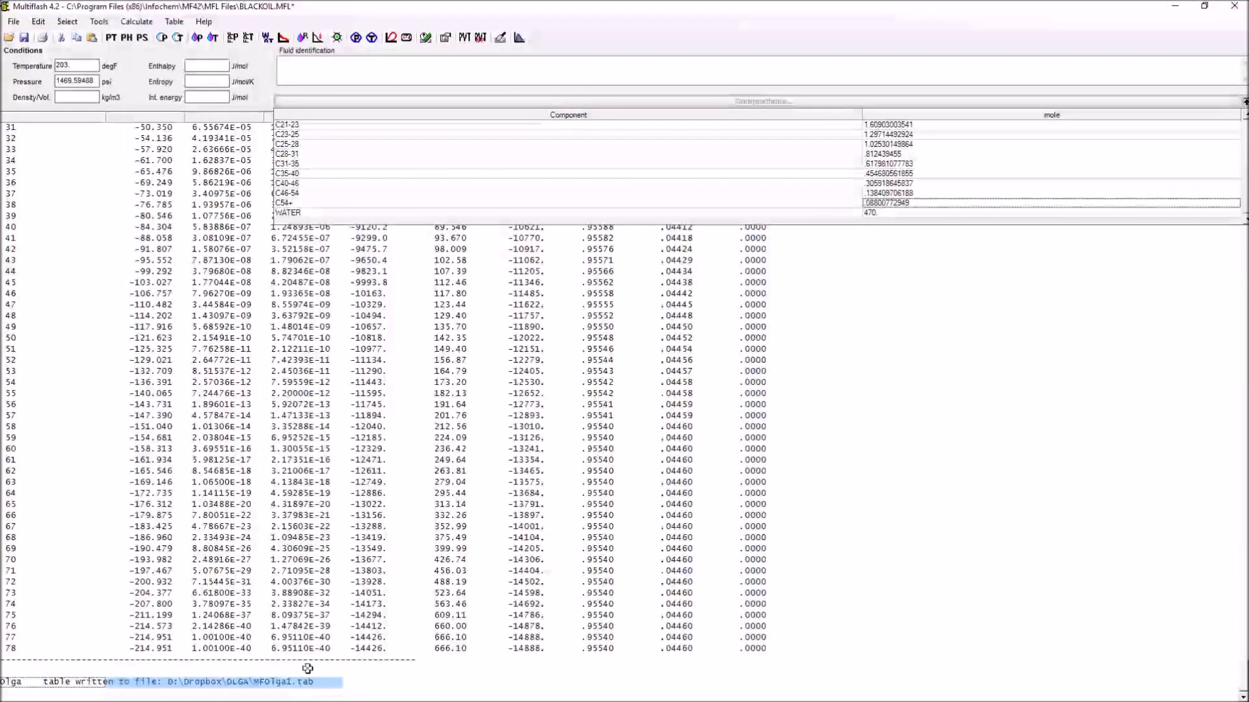
pyautogui.click(461, 496)
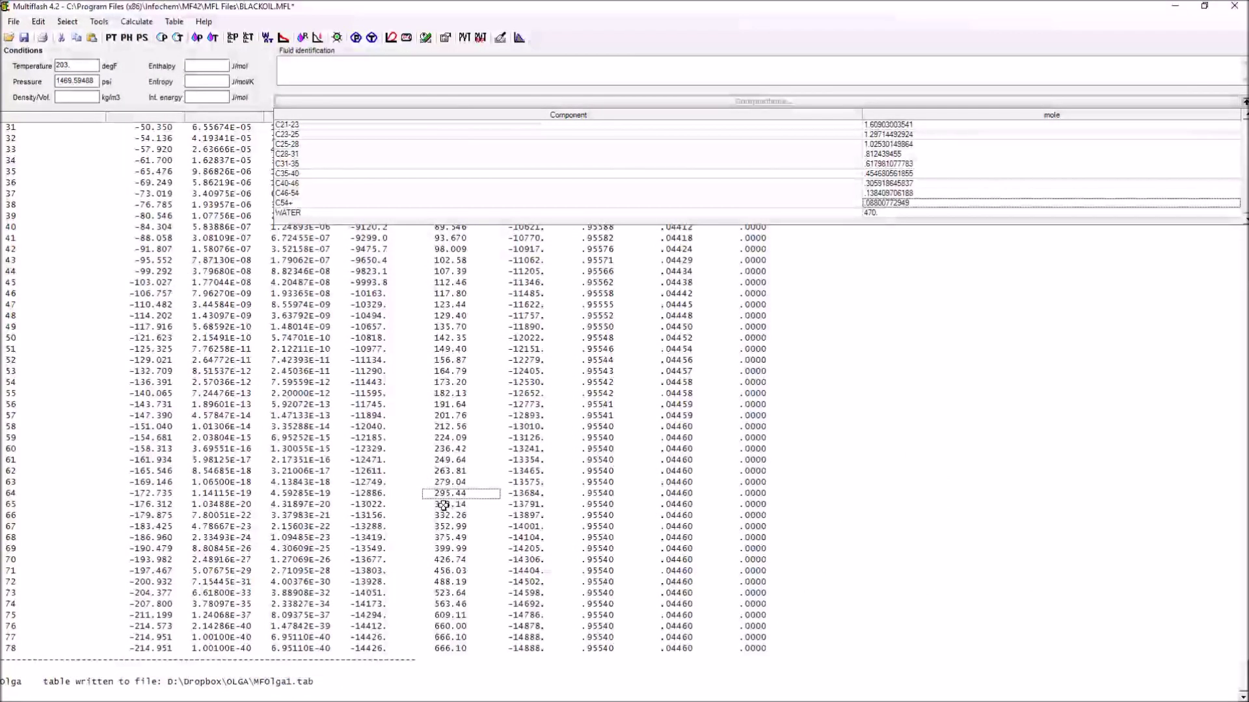